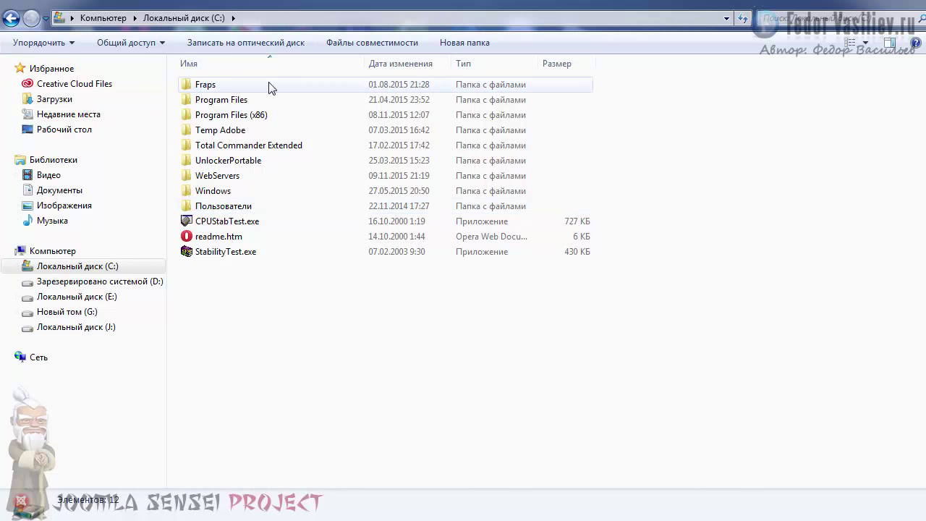
- Open C:\WebServers\home\test1.ru\www and select all of its files and folders
double_click(206, 175)
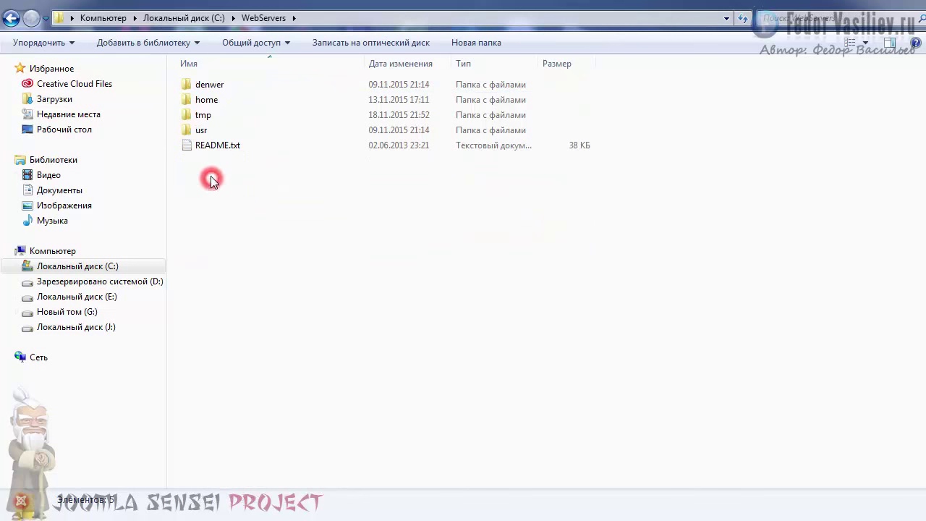
double_click(210, 102)
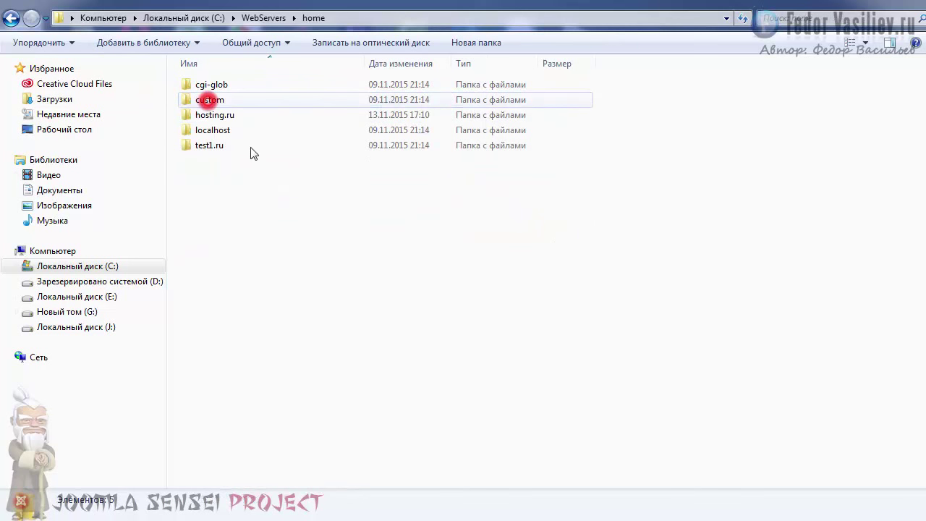
double_click(202, 147)
double_click(201, 114)
left_click_drag(240, 463, 141, 77)
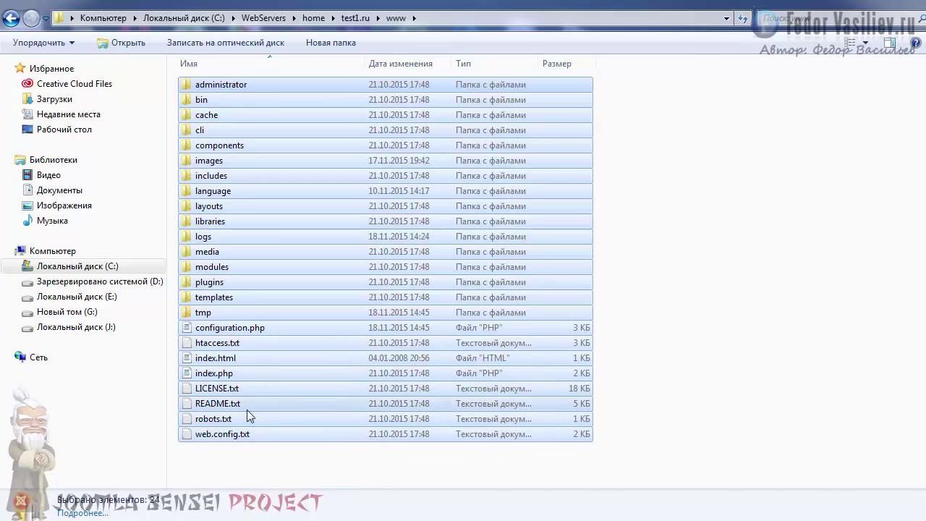
right_click(205, 87)
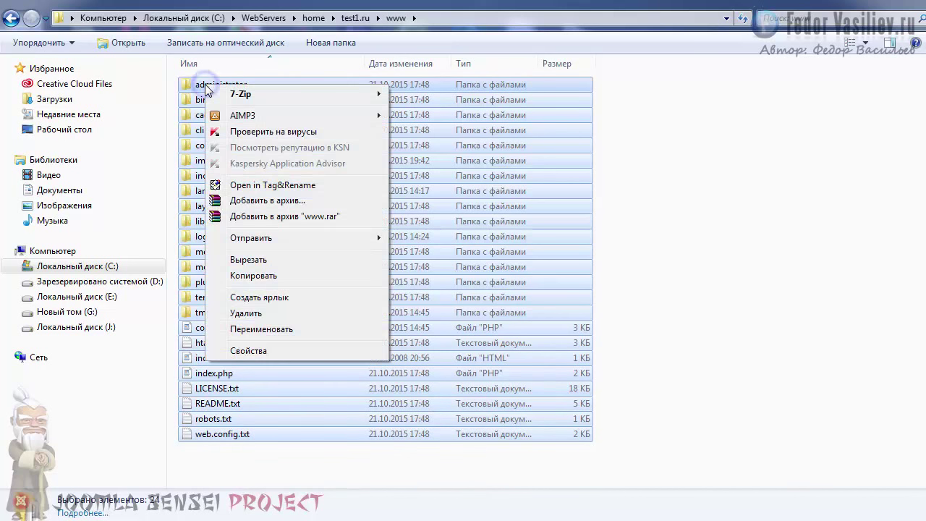
left_click(247, 202)
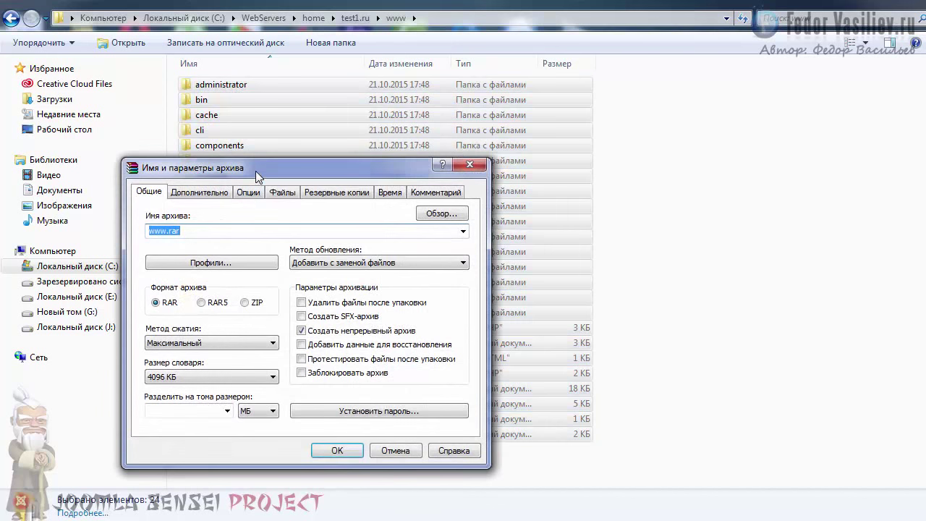
left_click_drag(256, 171, 373, 67)
left_click(362, 202)
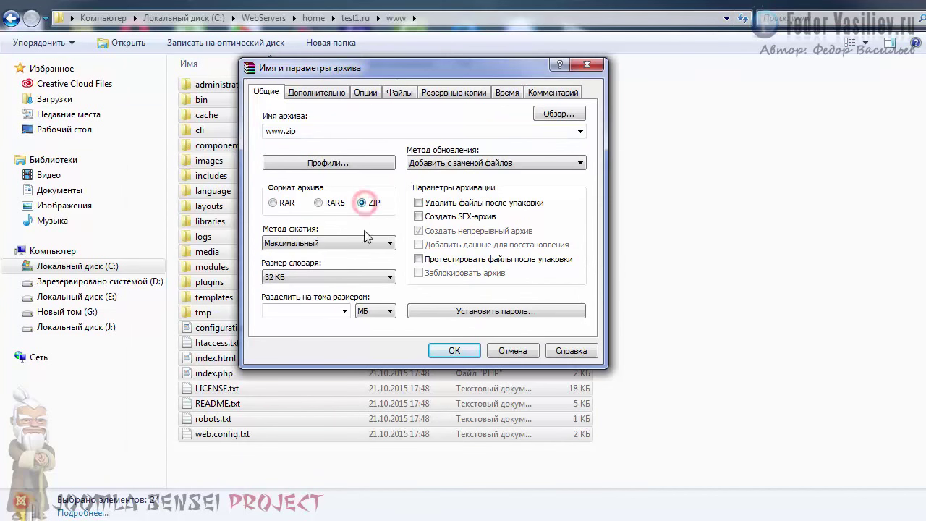
left_click(419, 258)
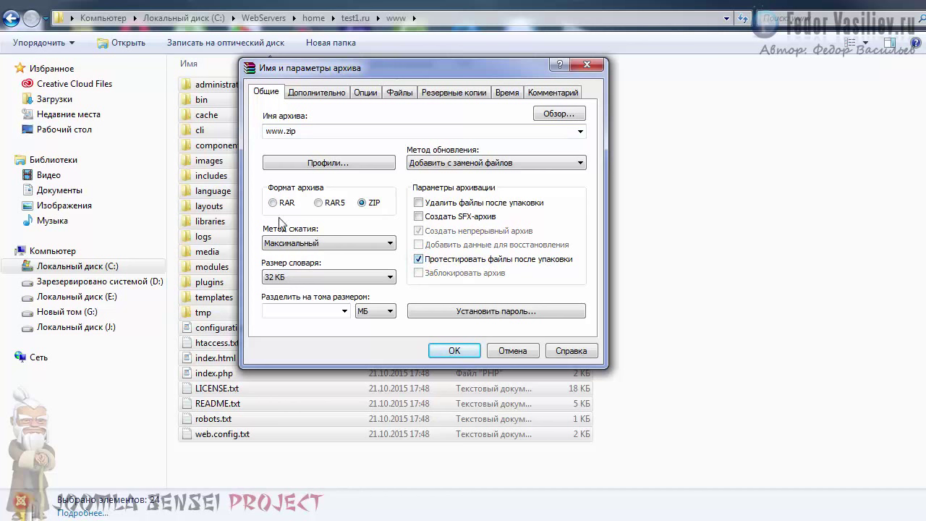
left_click(330, 244)
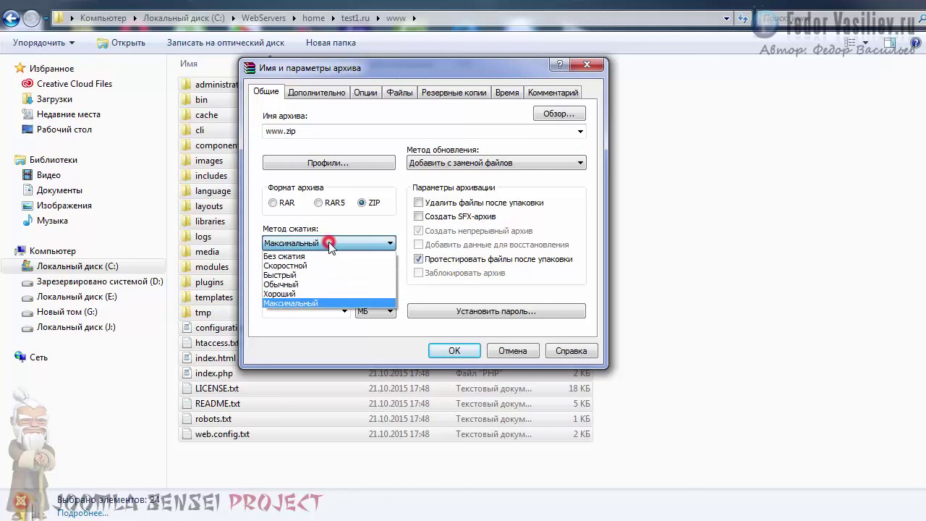
left_click(300, 294)
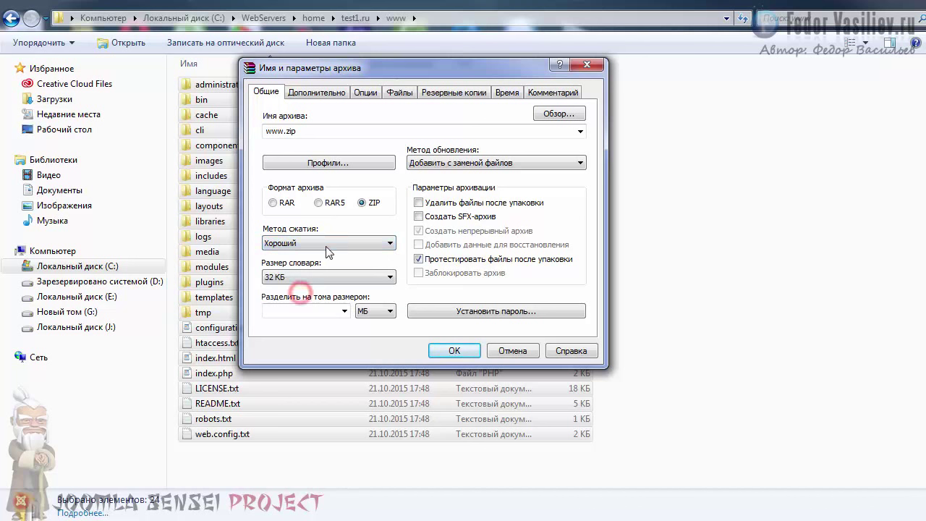
left_click(444, 348)
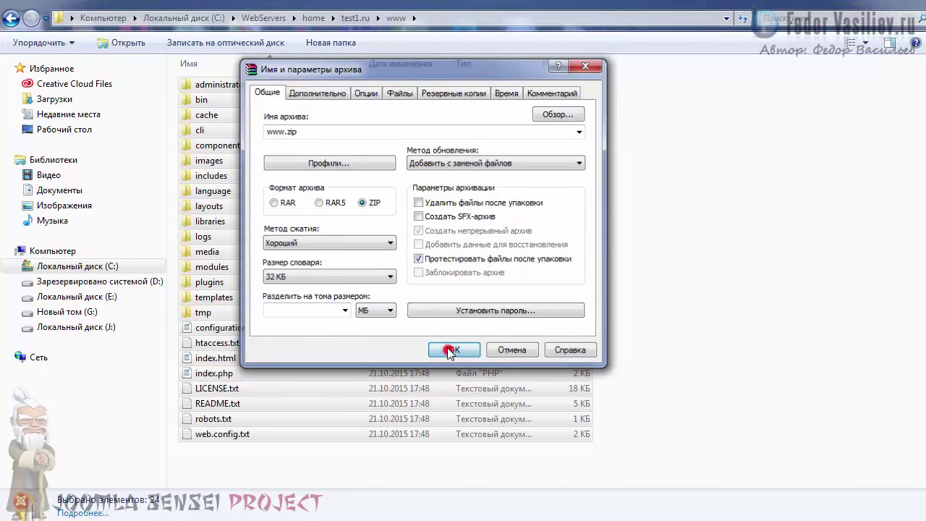
left_click_drag(315, 227, 429, 174)
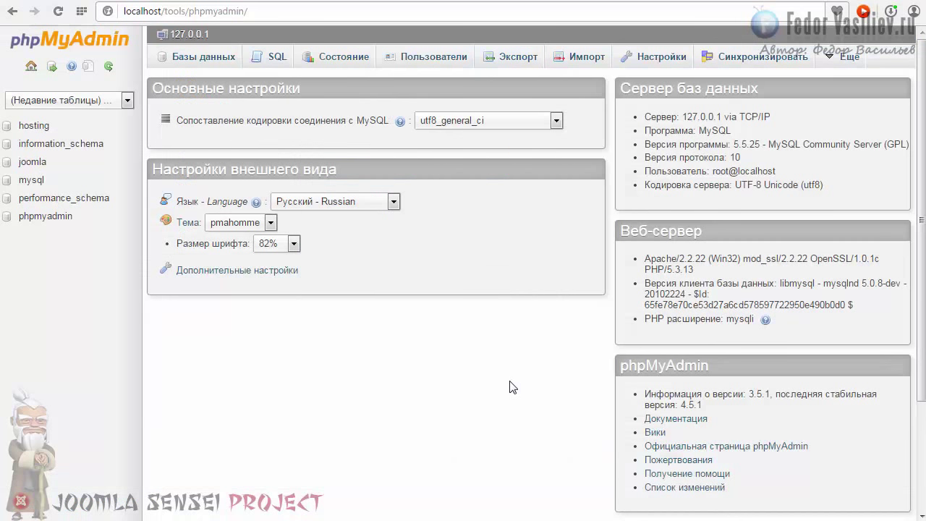
- Open the joomla database in phpMyAdmin
left_click(146, 14)
left_click(125, 11)
left_click(255, 12)
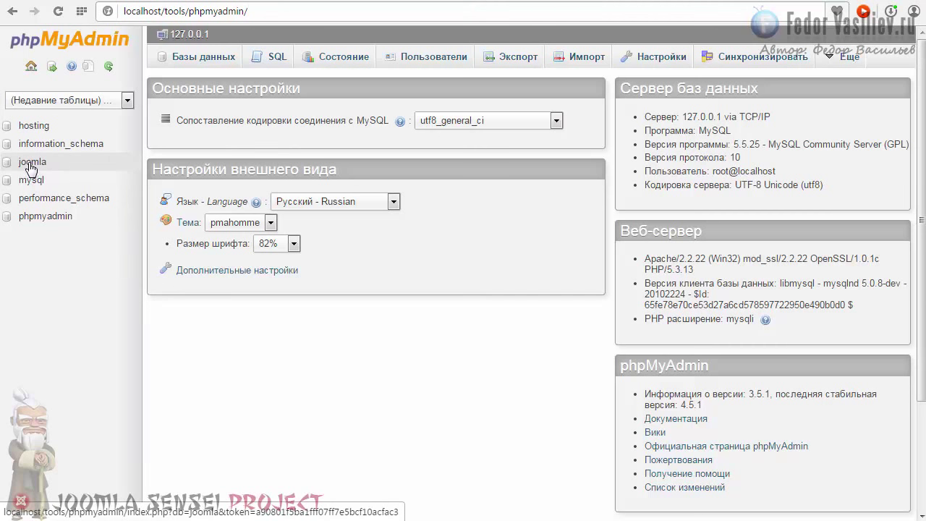
left_click(26, 164)
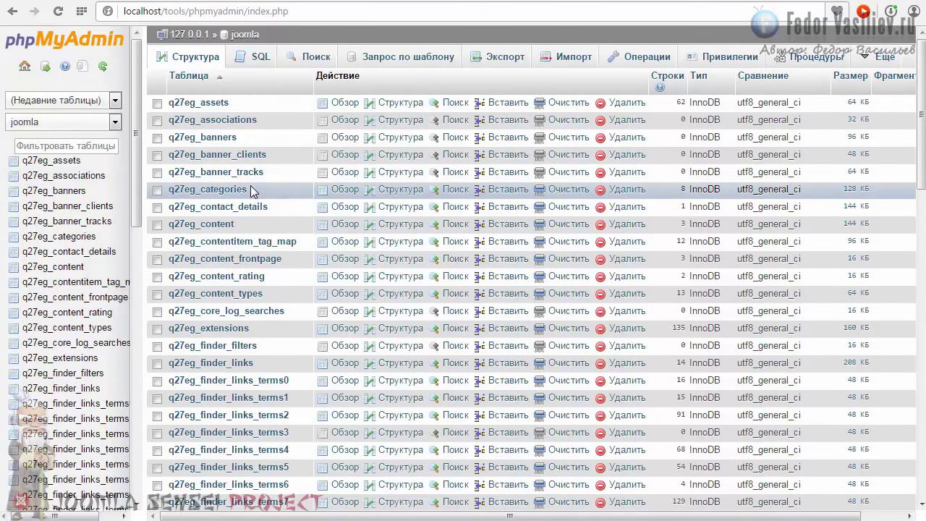
- Export the joomla database in SQL format using the Custom export settings
left_click(500, 59)
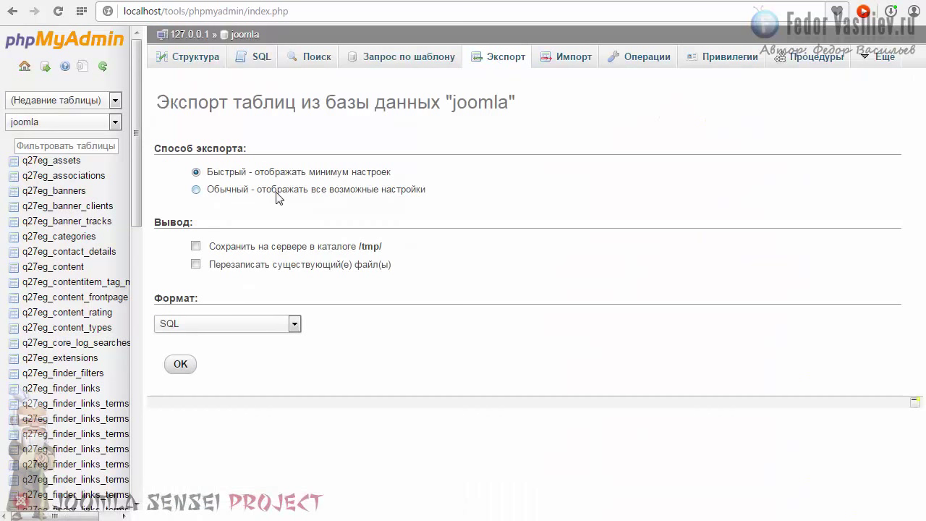
left_click(195, 189)
scroll(549, 161, "down", 10)
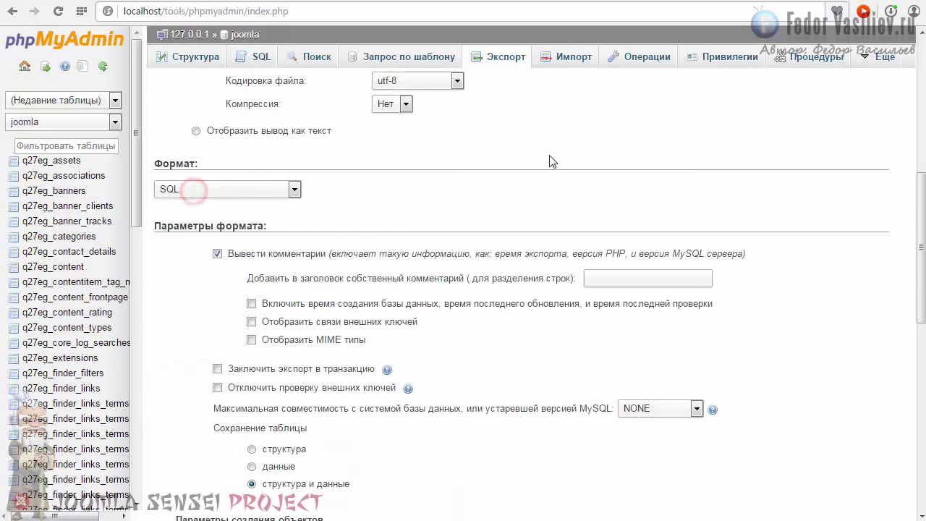
scroll(549, 160, "down", 5)
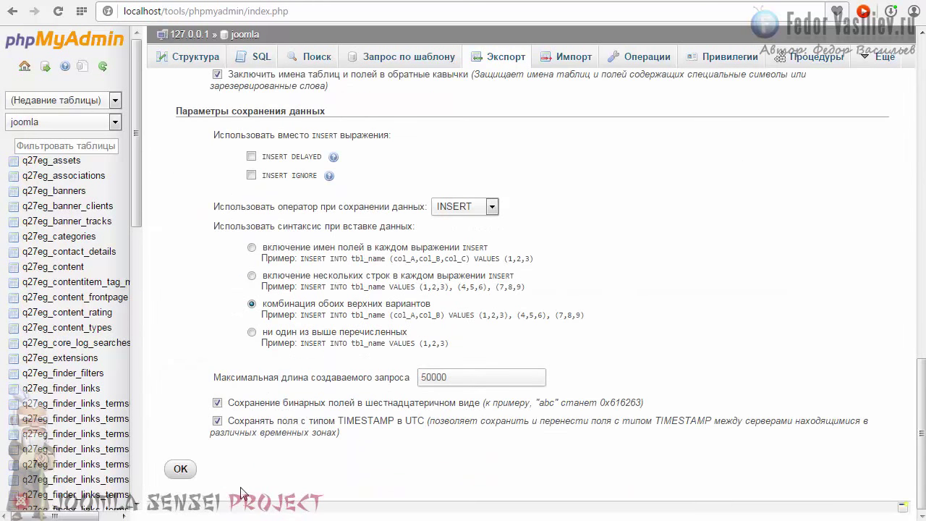
left_click(181, 470)
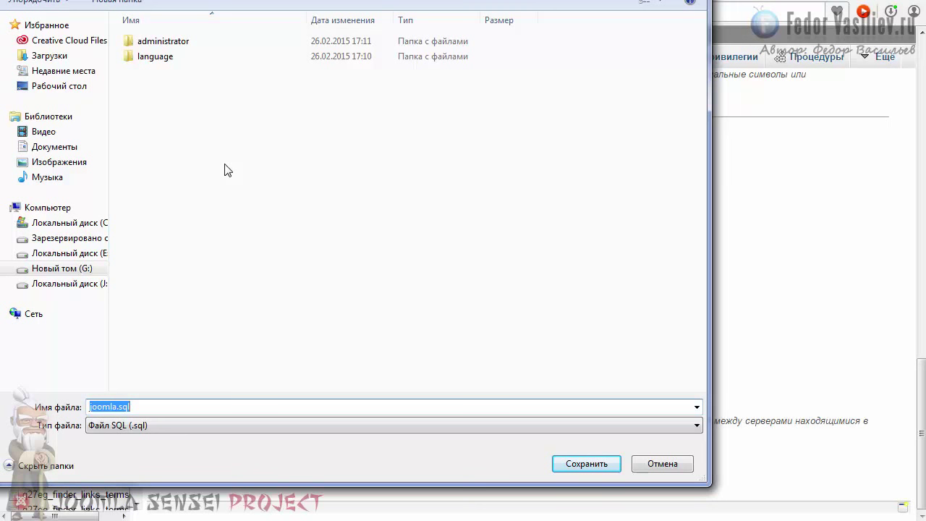
left_click(140, 406)
left_click(579, 466)
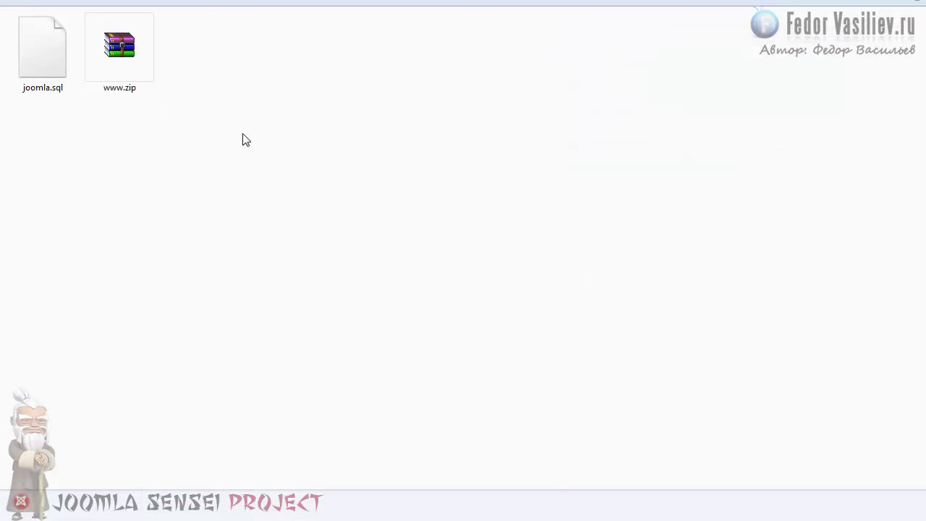
left_click(122, 61)
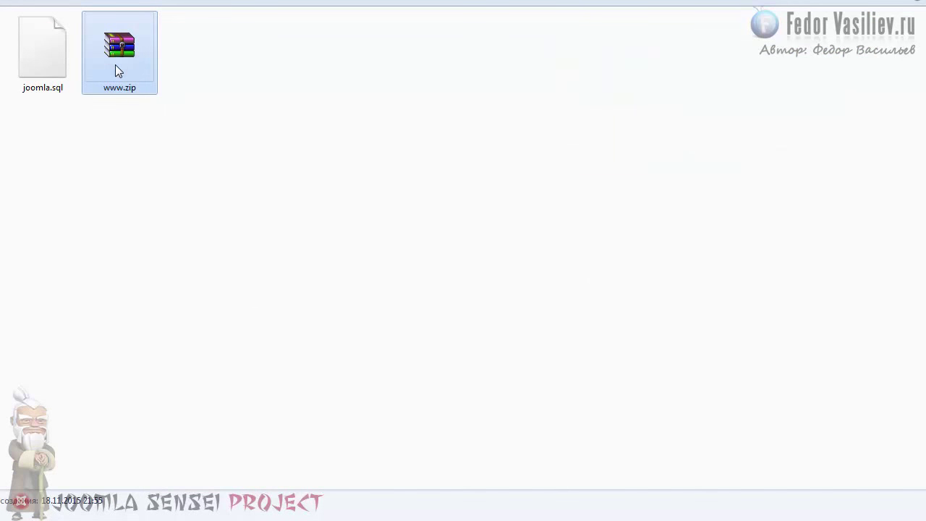
mouse_move(45, 62)
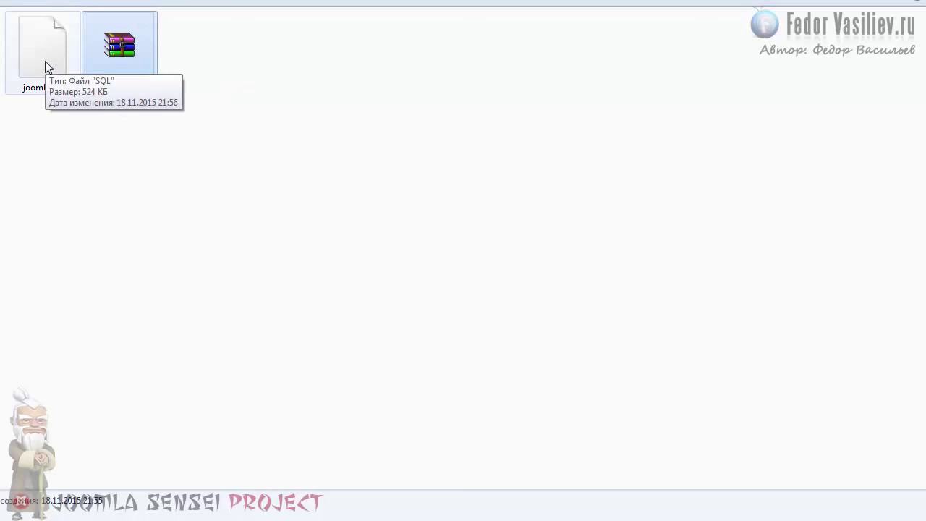
mouse_move(110, 57)
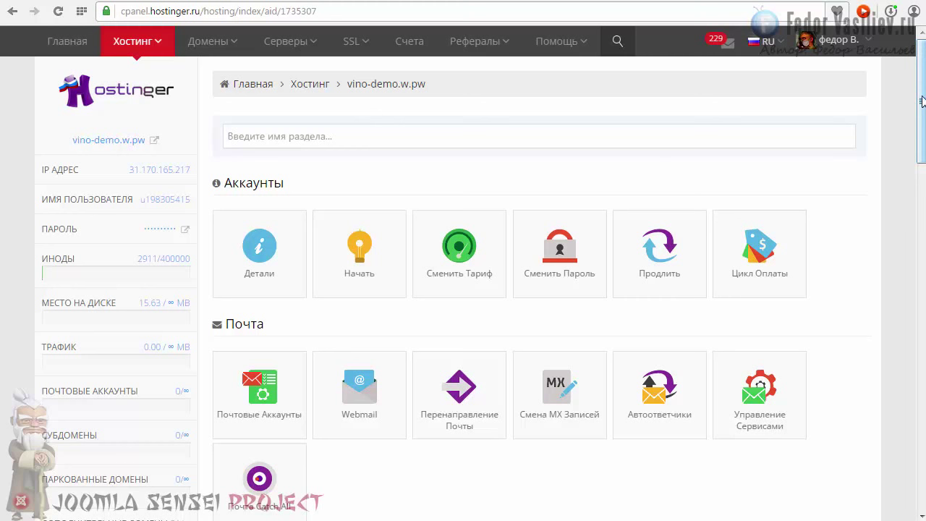
left_click_drag(922, 101, 904, 82)
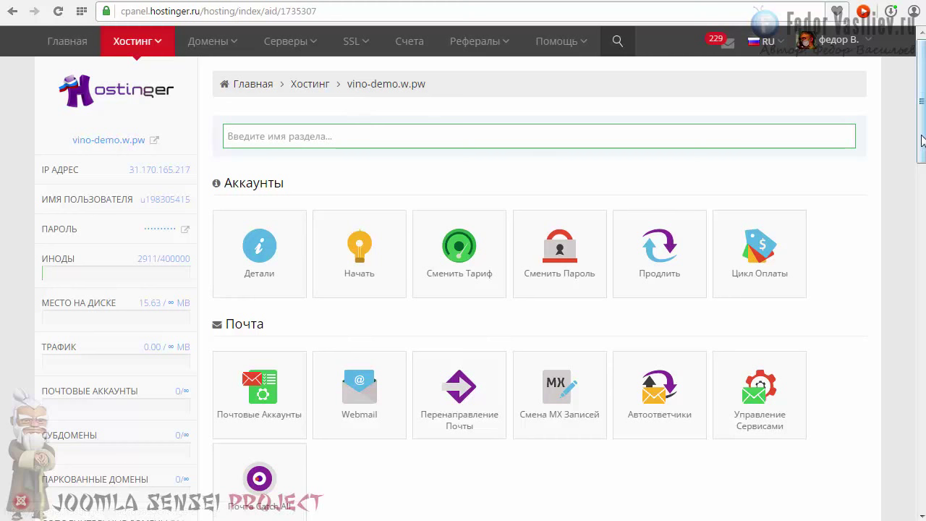
left_click_drag(919, 148, 921, 302)
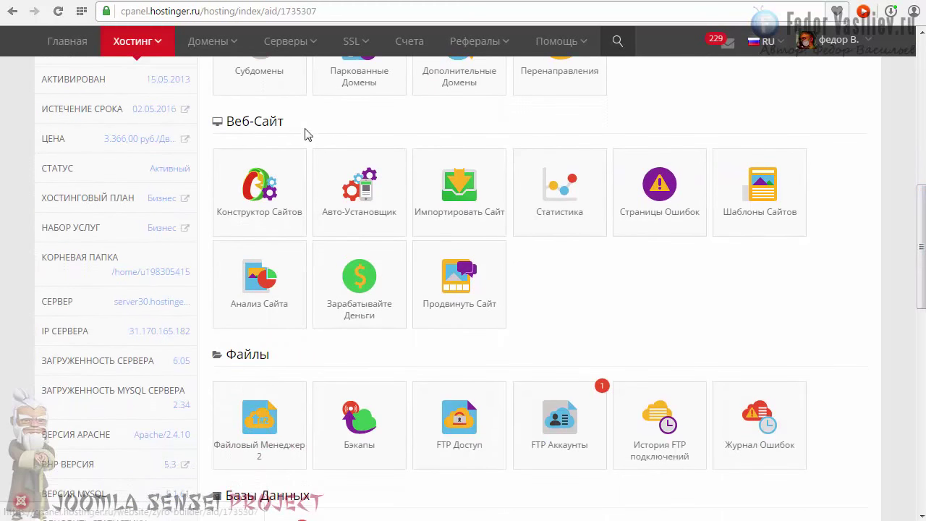
left_click_drag(301, 120, 249, 123)
left_click(326, 121)
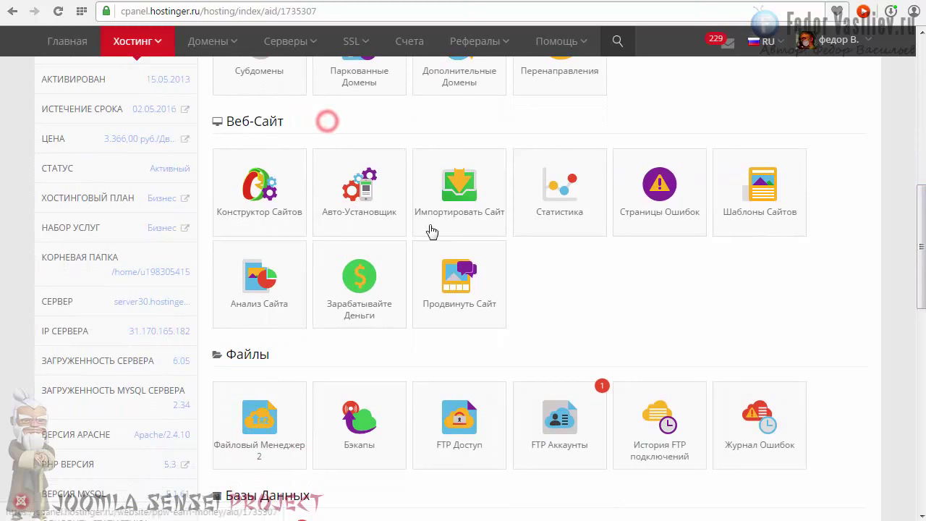
left_click(453, 195)
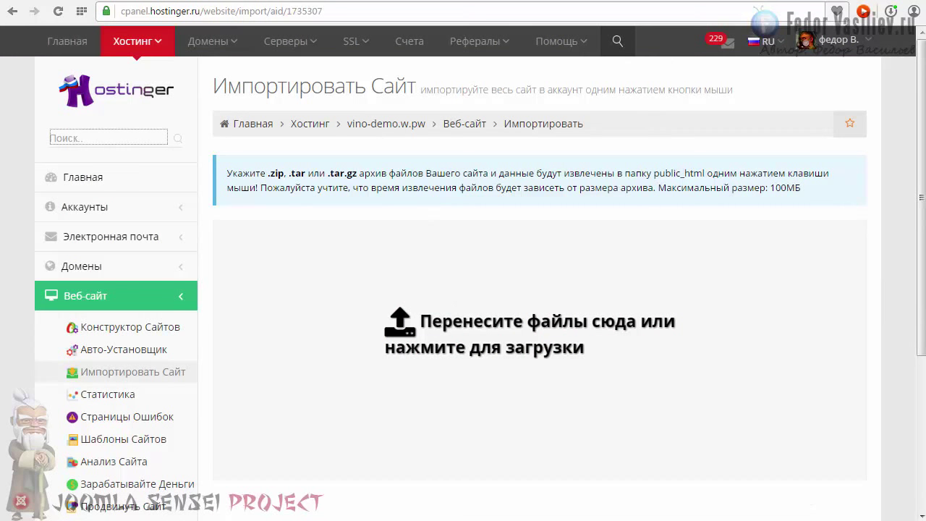
key("alt+Tab")
left_click_drag(110, 50, 452, 322)
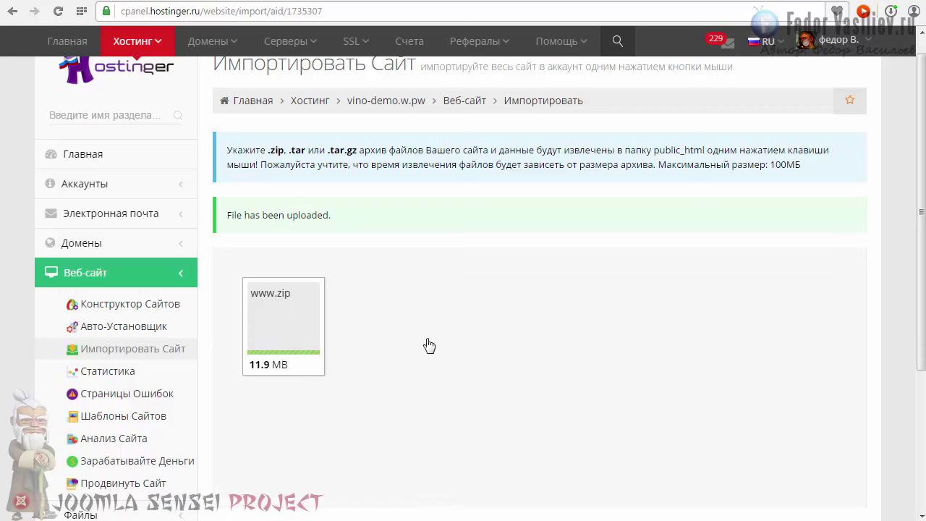
left_click_drag(345, 217, 225, 215)
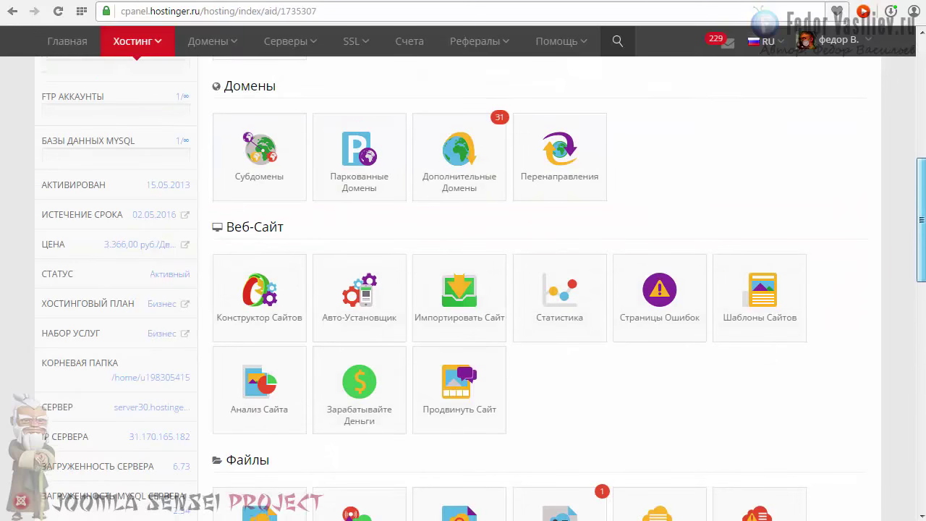
- Open the MySQL databases page and enter joo as the new database name
scroll(341, 203, "down", 7)
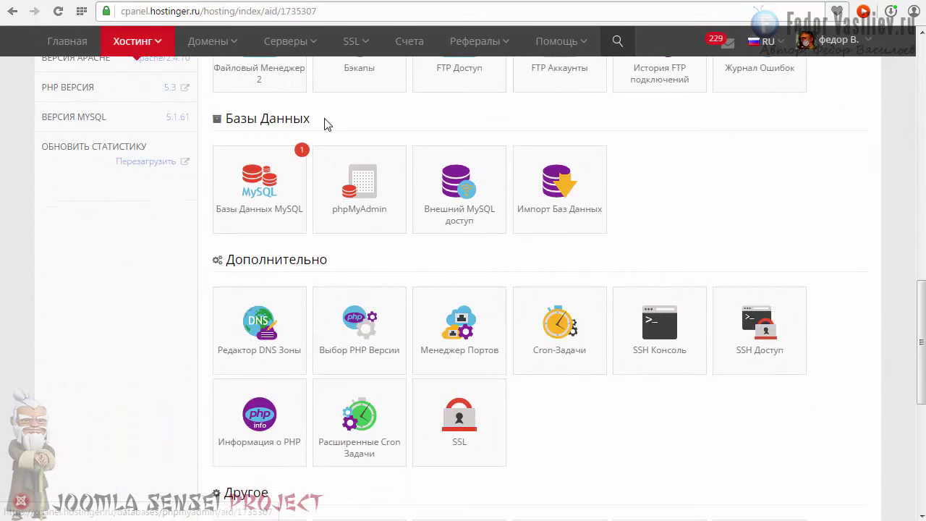
left_click_drag(324, 118, 249, 119)
scroll(325, 340, "up", 1)
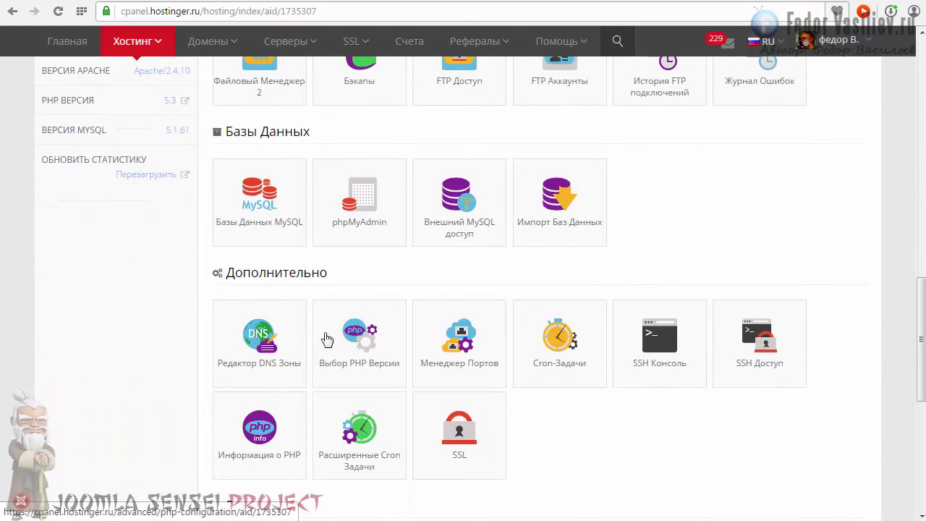
left_click(255, 201)
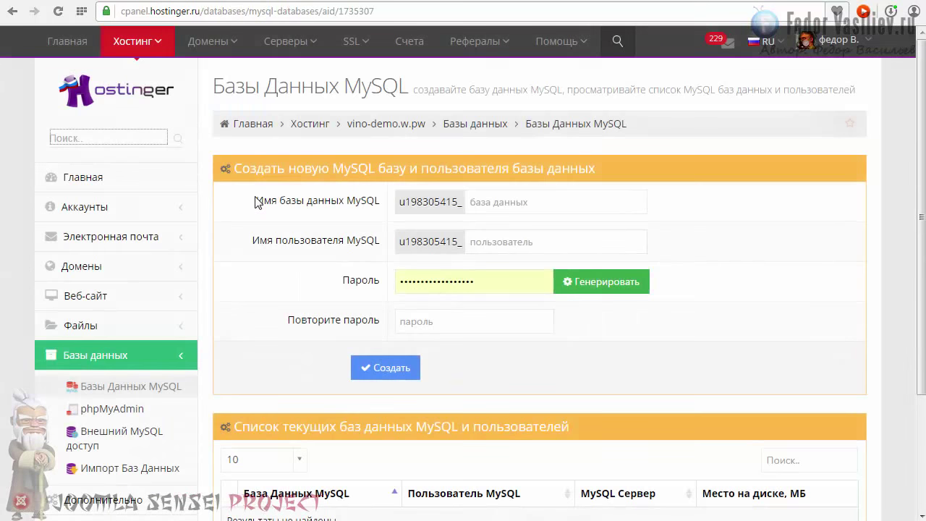
left_click(478, 205)
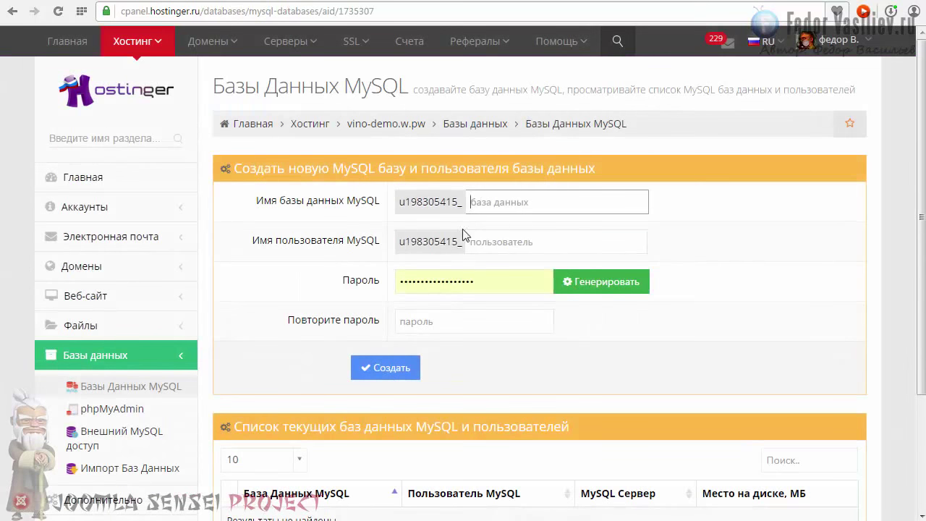
left_click(477, 202)
type("joo")
double_click(481, 202)
left_click(486, 202)
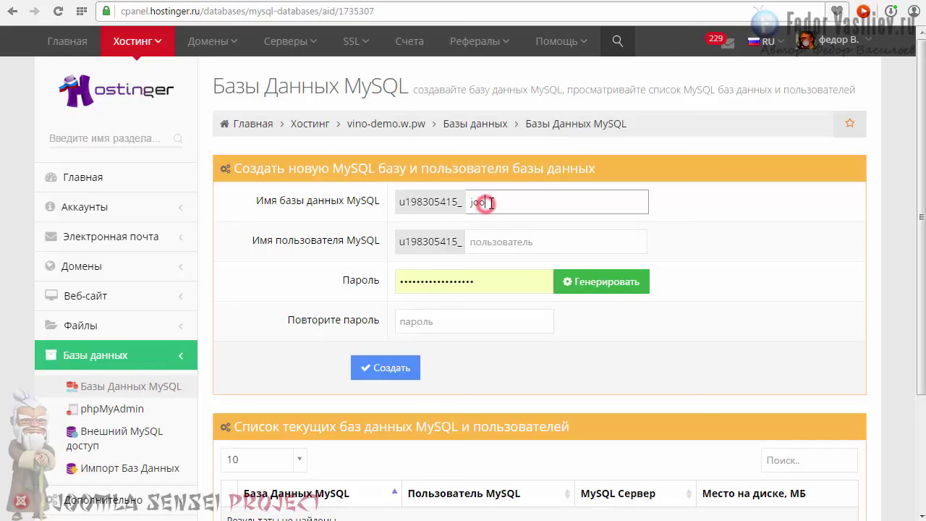
- Name the user joo, set and confirm its password, create the database, and expand its actions
left_click(486, 238)
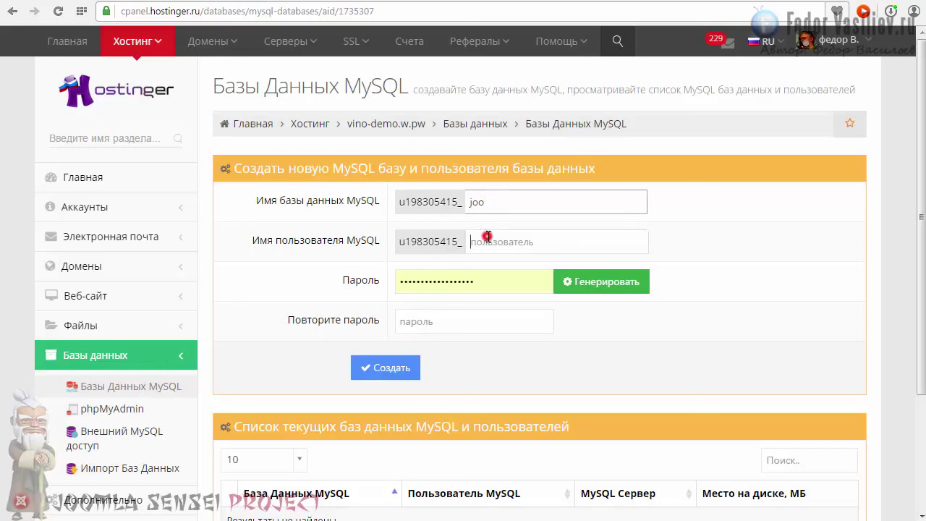
type("joo")
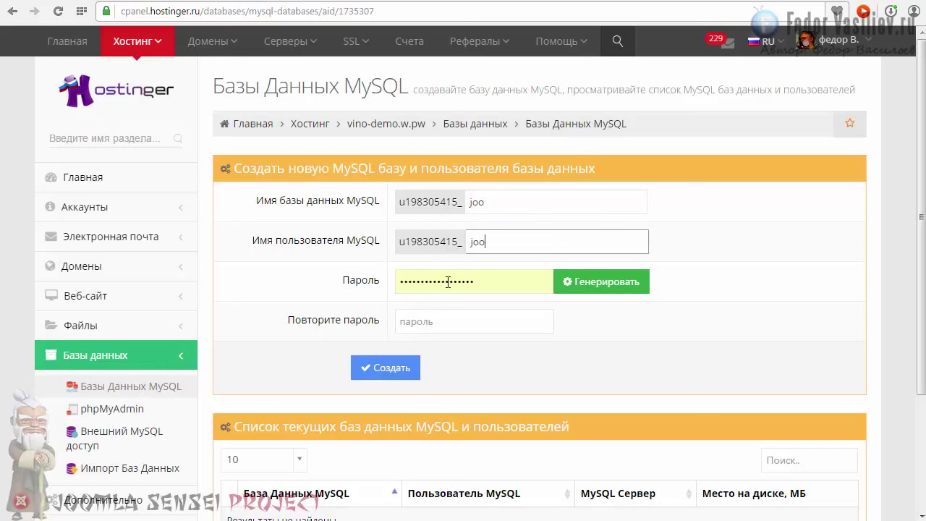
double_click(474, 284)
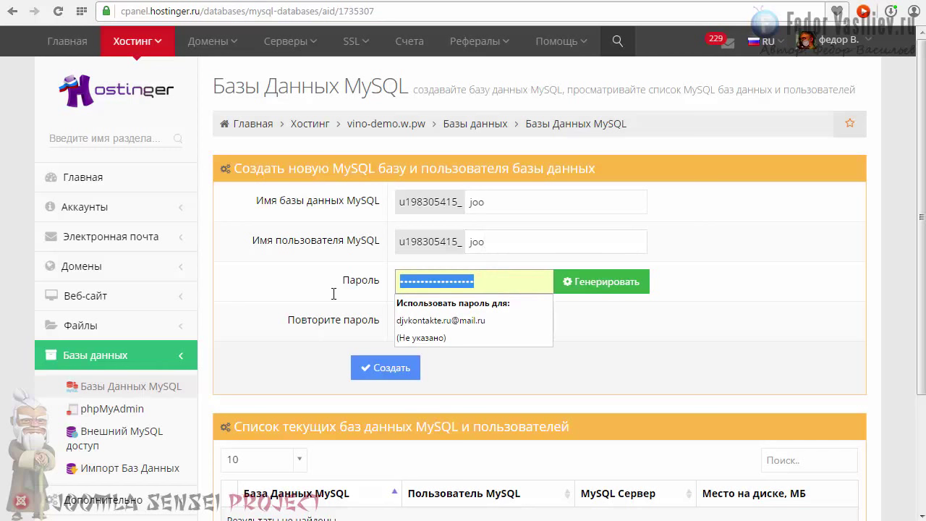
type("123456")
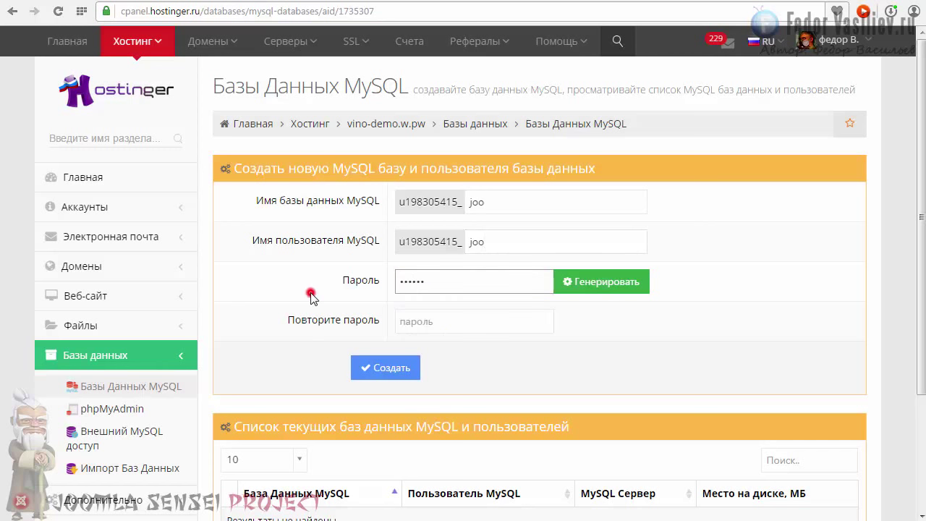
left_click(419, 316)
type("123")
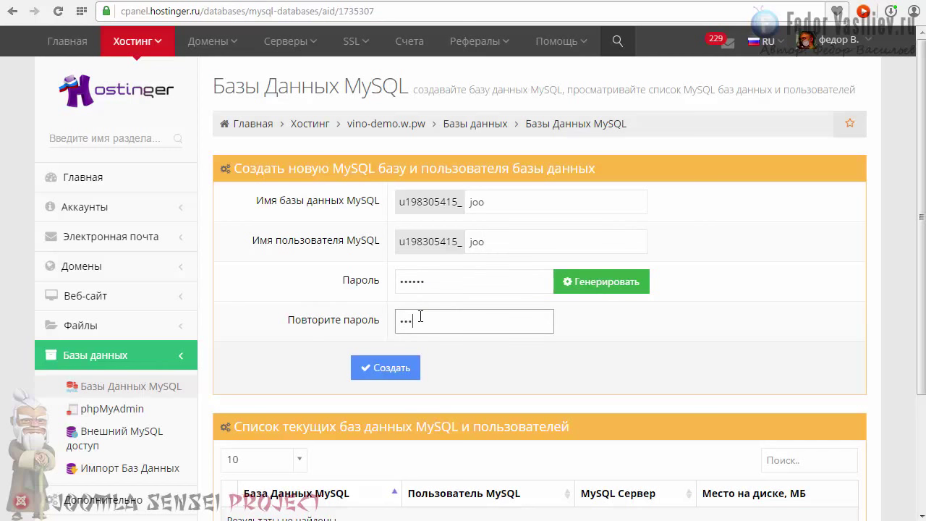
type("456")
left_click(388, 370)
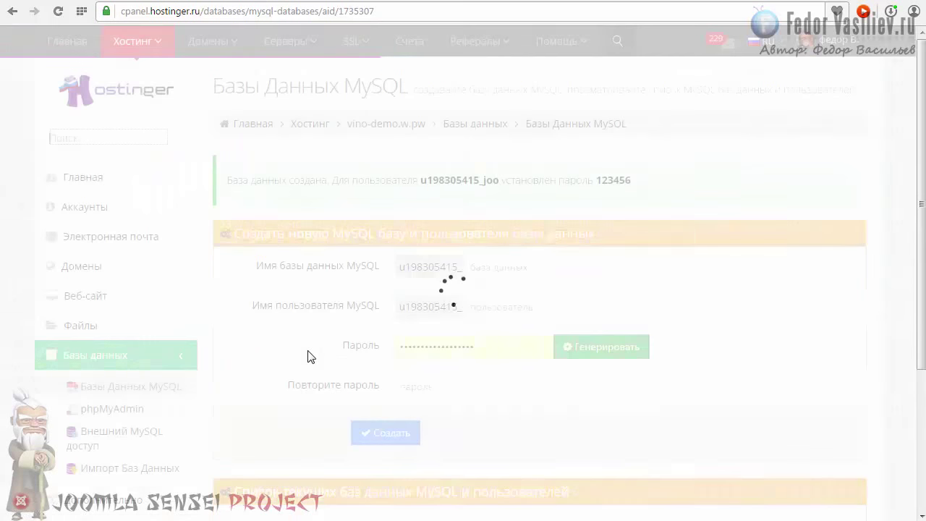
scroll(296, 346, "down", 5)
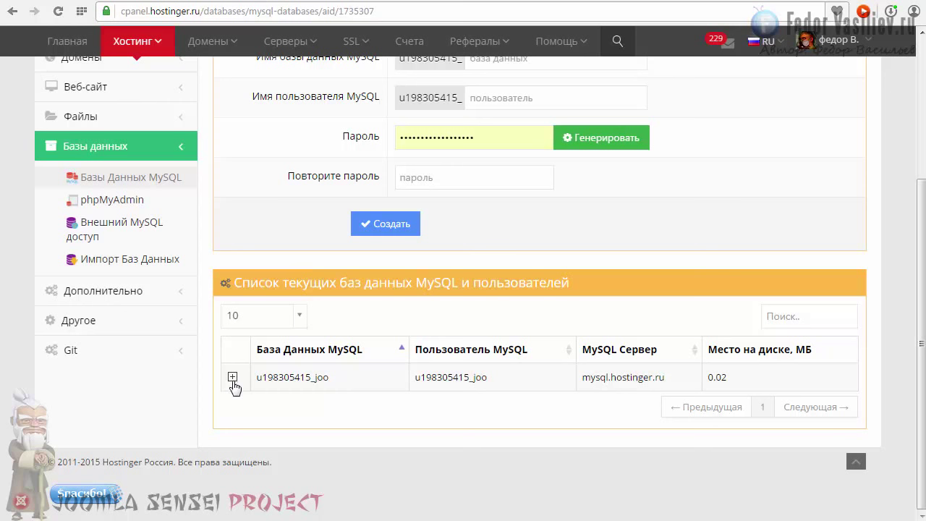
left_click(232, 377)
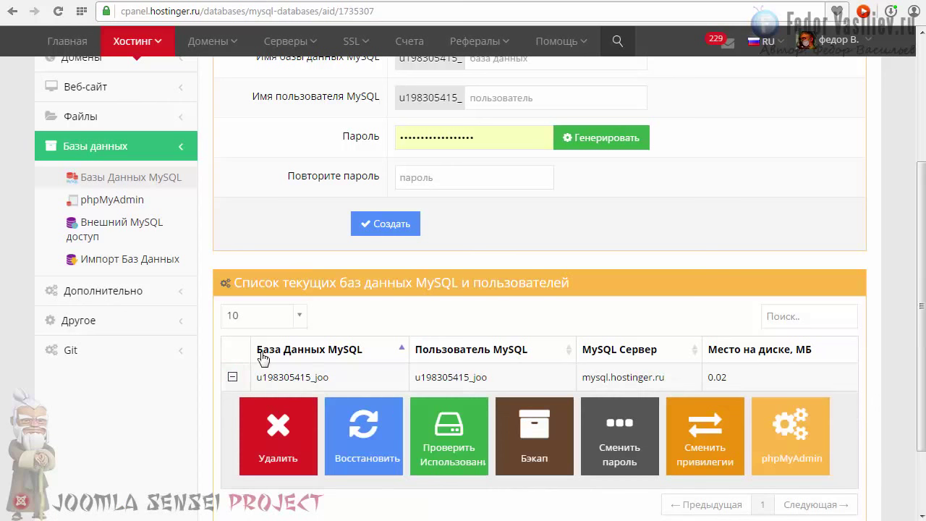
scroll(290, 356, "down", 2)
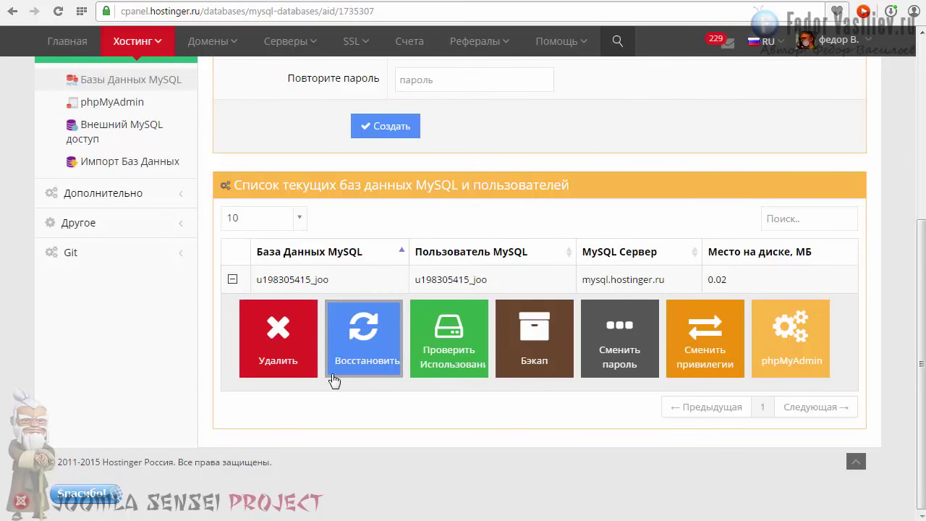
- Import joomla.sql into u198305415_joo from the database's phpMyAdmin Import page
left_click(792, 332)
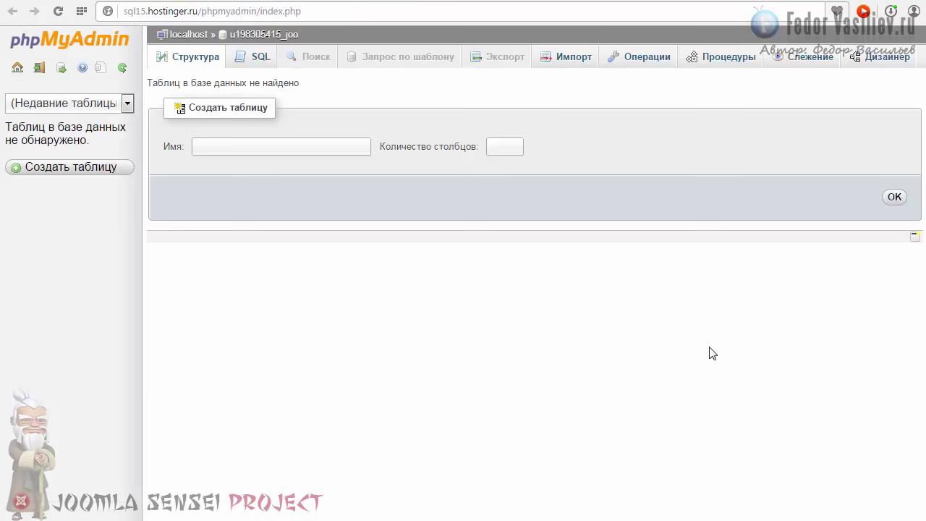
left_click(563, 58)
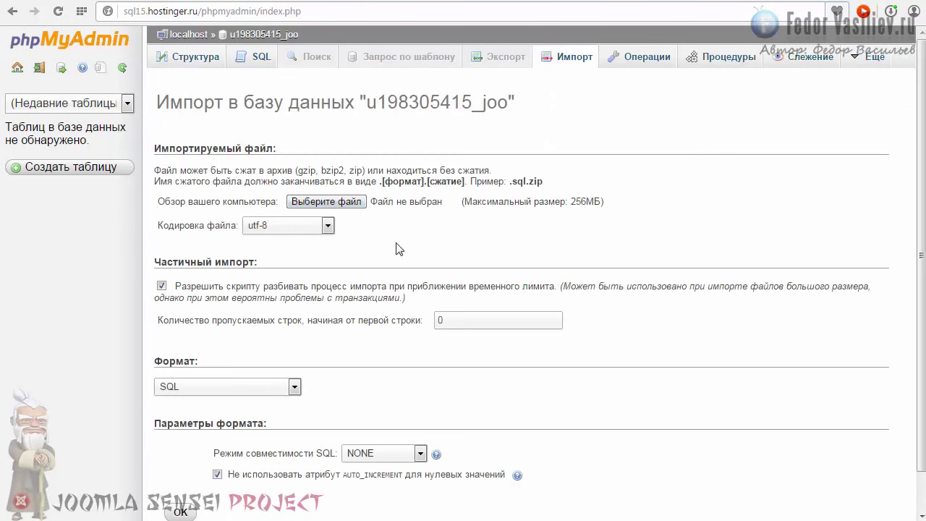
left_click(316, 206)
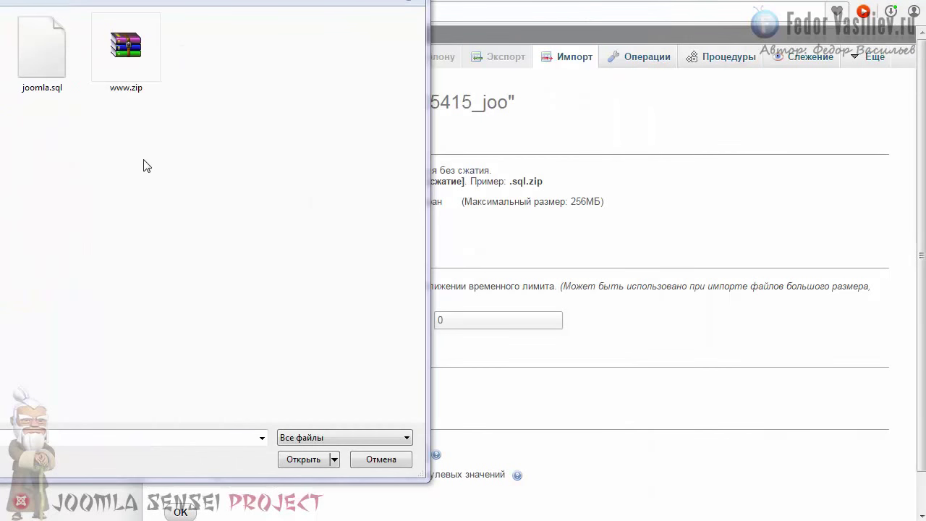
left_click(49, 67)
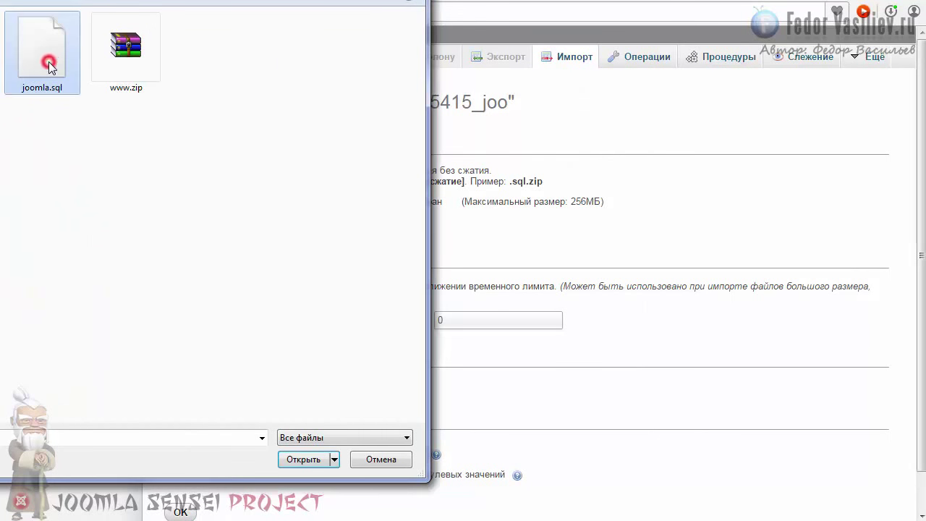
left_click(295, 463)
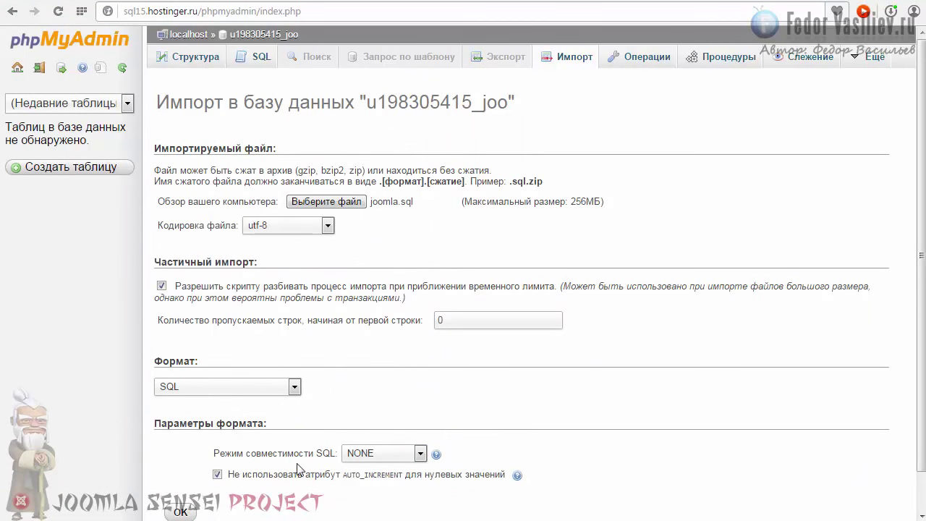
scroll(297, 469, "down", 1)
left_click(179, 479)
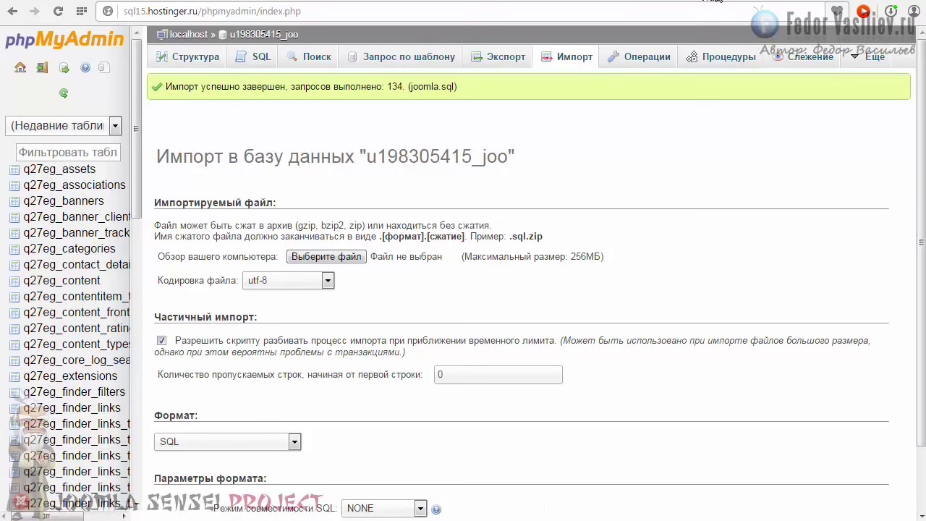
left_click(713, 1)
scroll(615, 232, "up", 1)
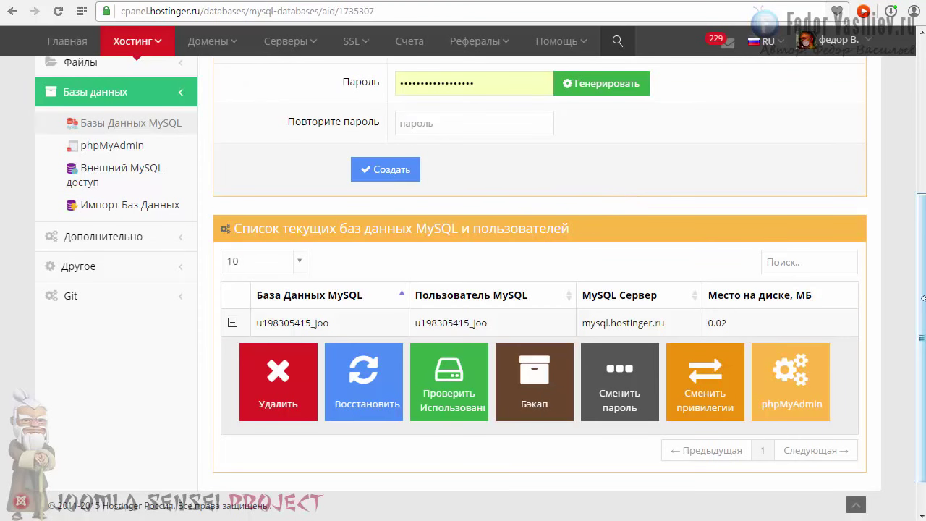
scroll(923, 307, "down", 1)
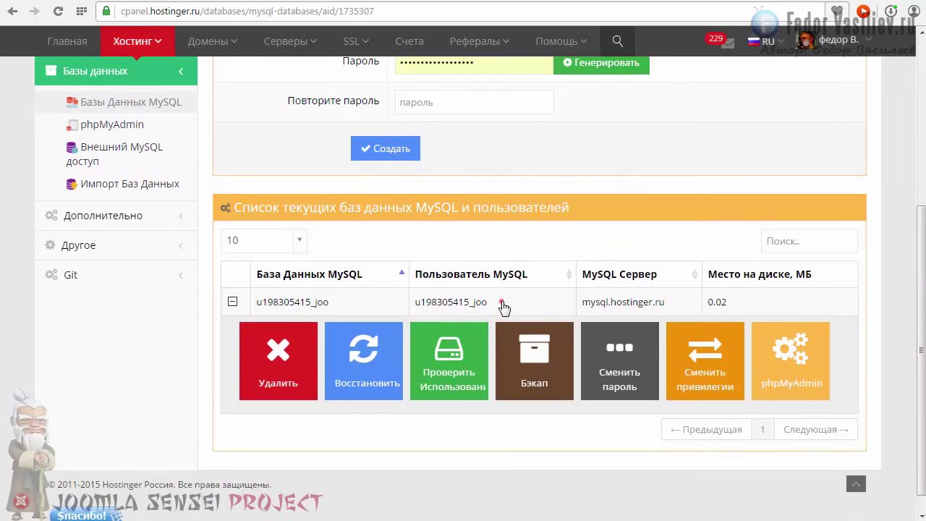
left_click_drag(502, 302, 412, 309)
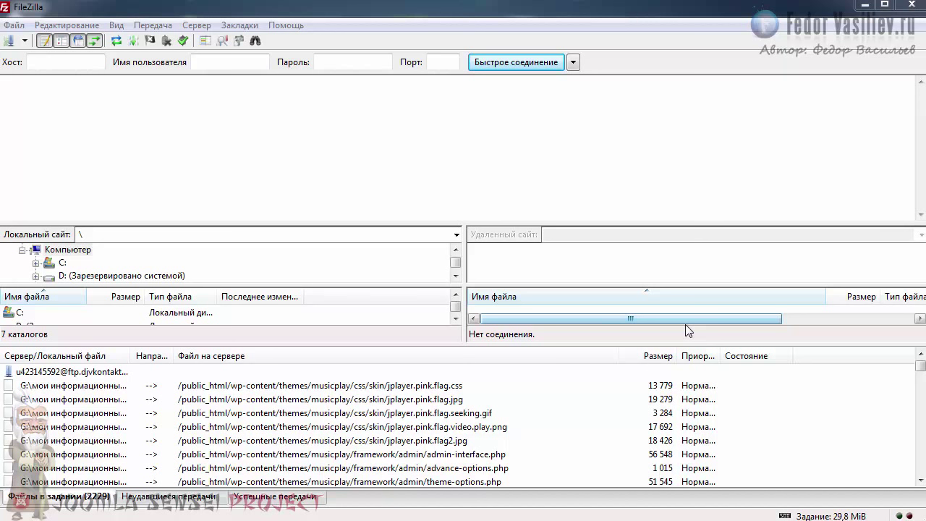
- Shrink FileZilla's transfer queue to enlarge the file lists, then return to Hostinger's hosting overview
left_click_drag(451, 345, 420, 456)
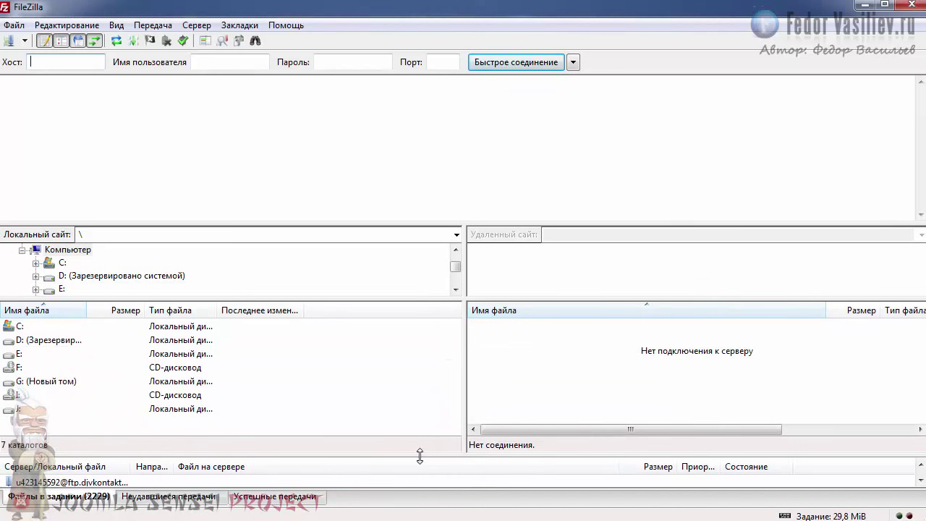
left_click(374, 2)
left_click_drag(374, 3, 375, 2)
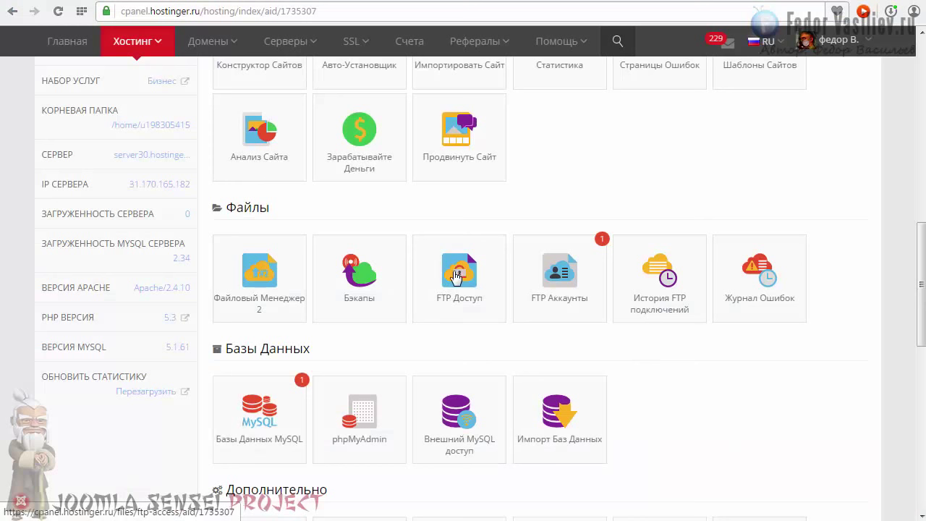
- Copy the FTP host ftp.vino-demo.w.pw and the FTP username into FileZilla's connection fields
left_click(446, 278)
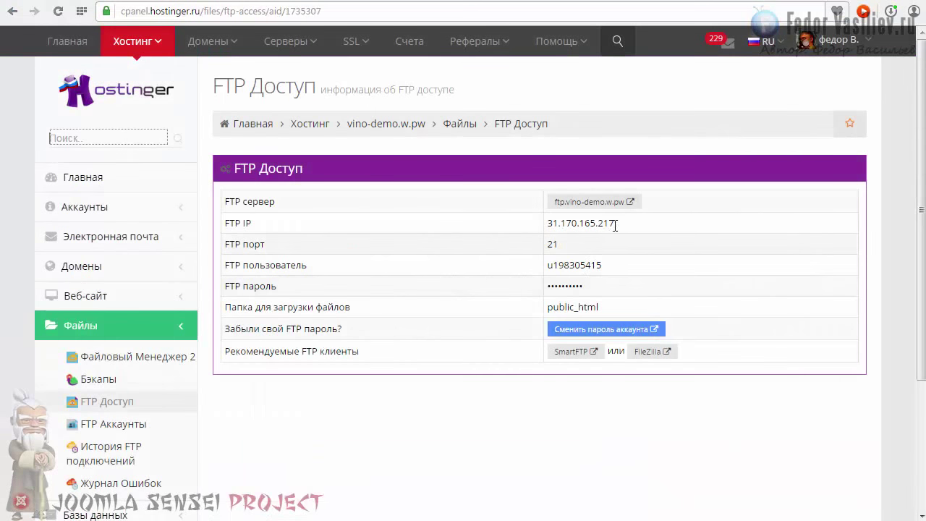
left_click_drag(554, 201, 620, 206)
key("ctrl+c")
right_click(559, 203)
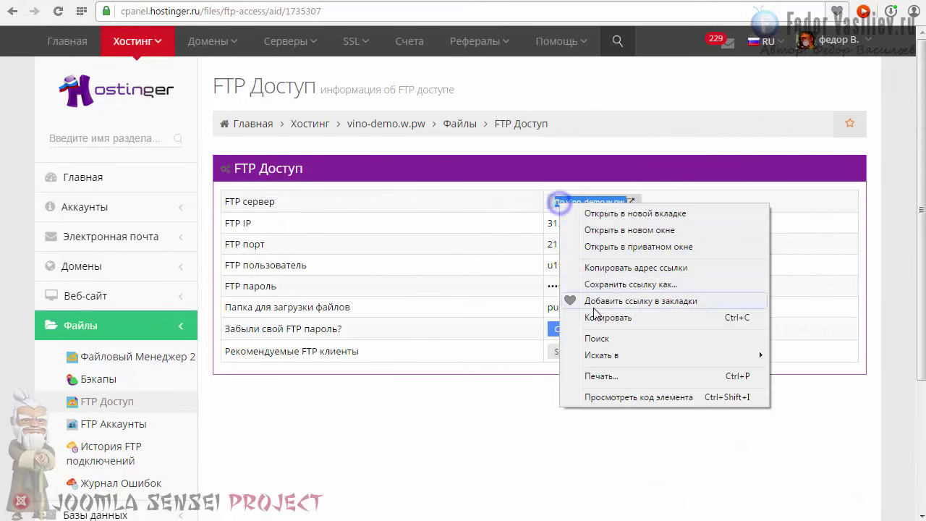
left_click(606, 318)
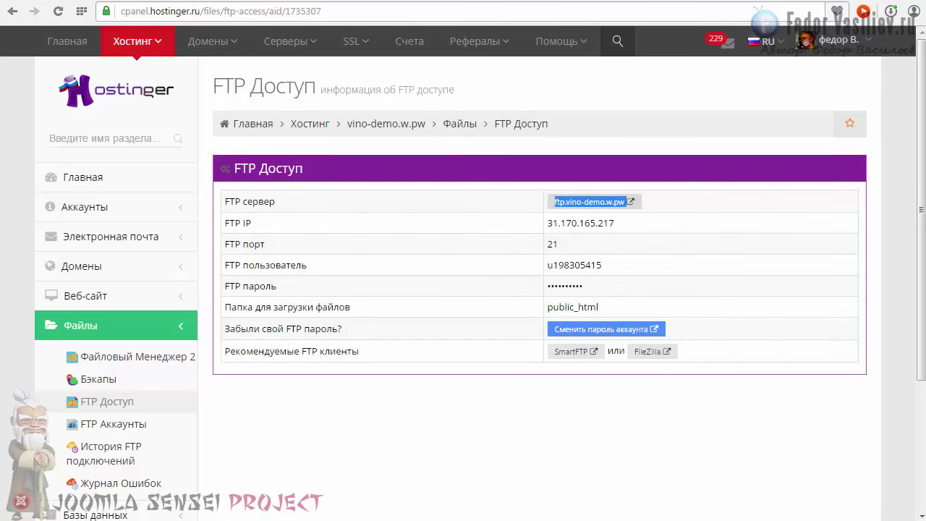
right_click(44, 59)
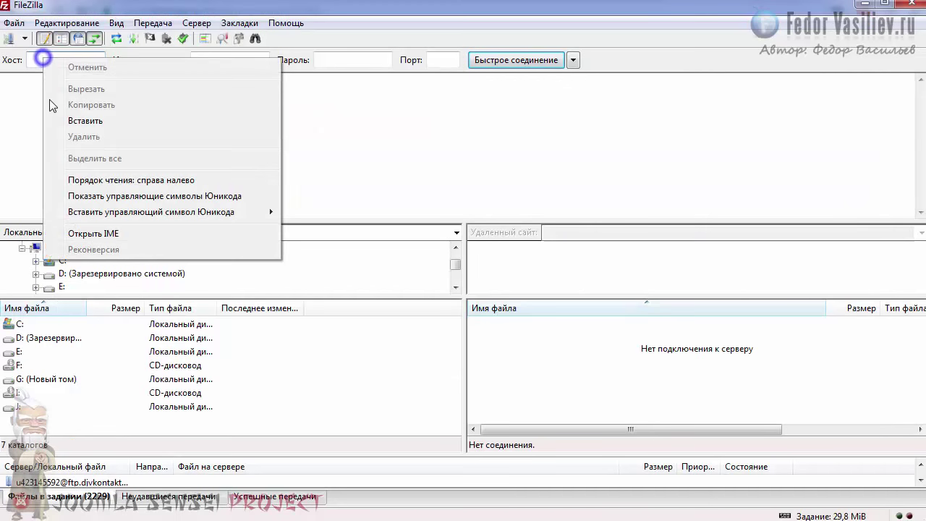
left_click(85, 121)
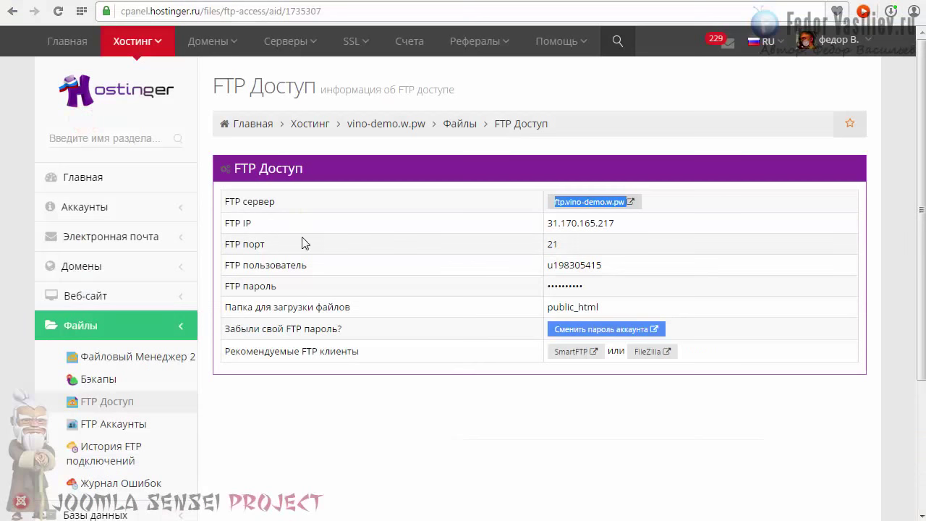
left_click_drag(614, 265, 548, 265)
key("ctrl+c")
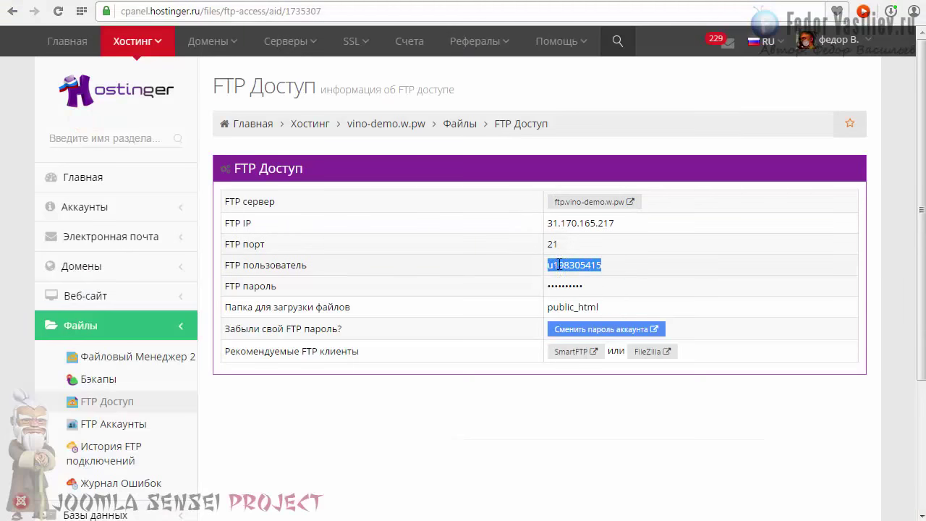
right_click(556, 264)
left_click(576, 314)
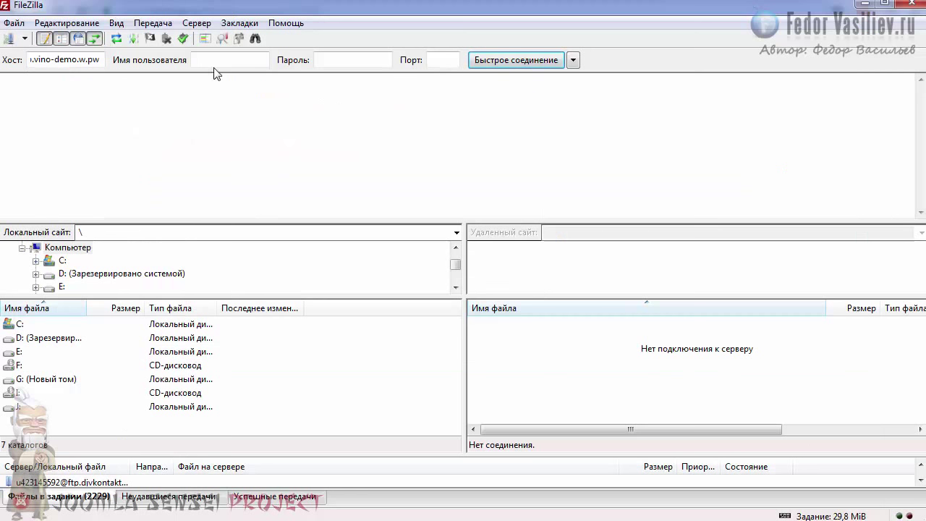
right_click(215, 64)
left_click(253, 128)
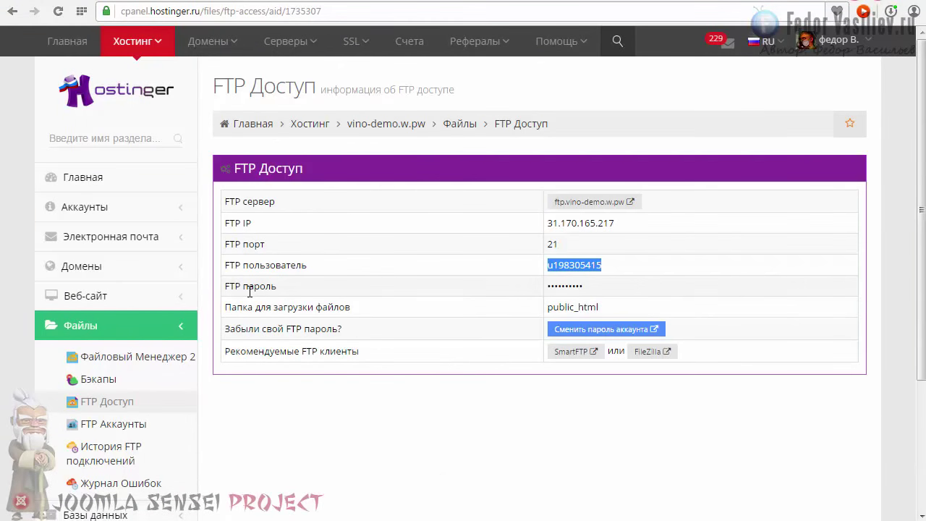
- Set and confirm a new FTP account password, then enter it in FileZilla
double_click(604, 286)
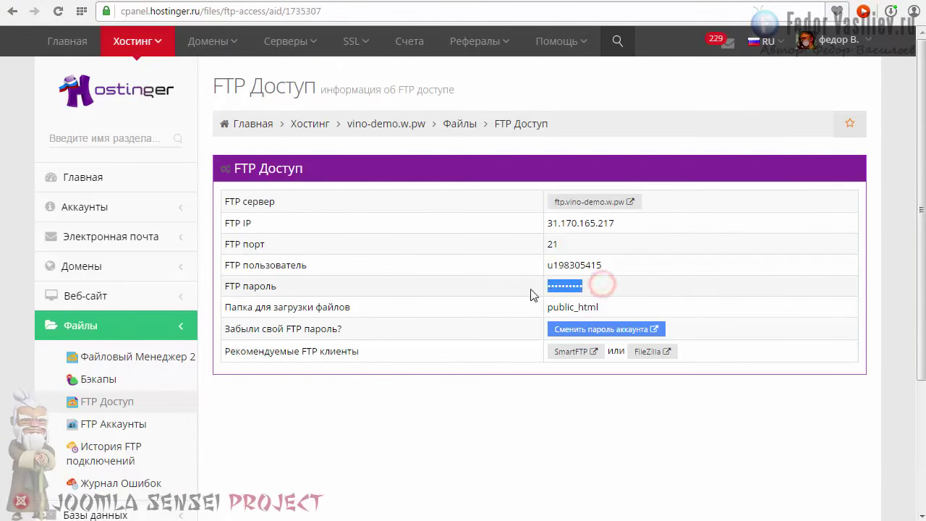
left_click(579, 334)
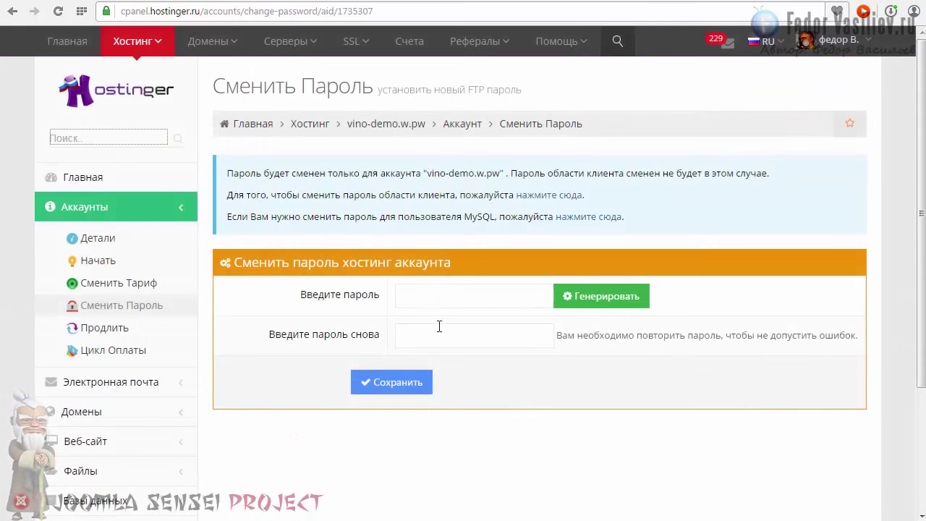
left_click(437, 295)
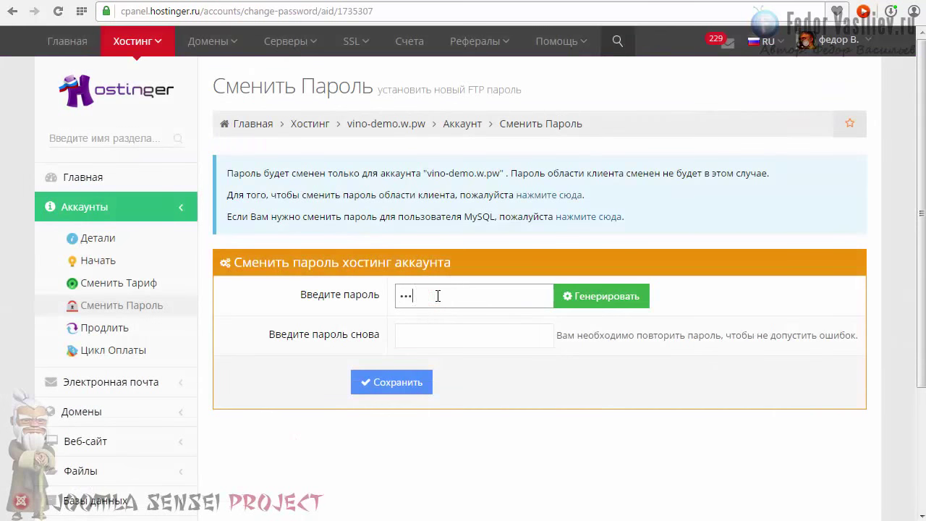
key("Tab")
key("ctrl+v")
left_click(396, 382)
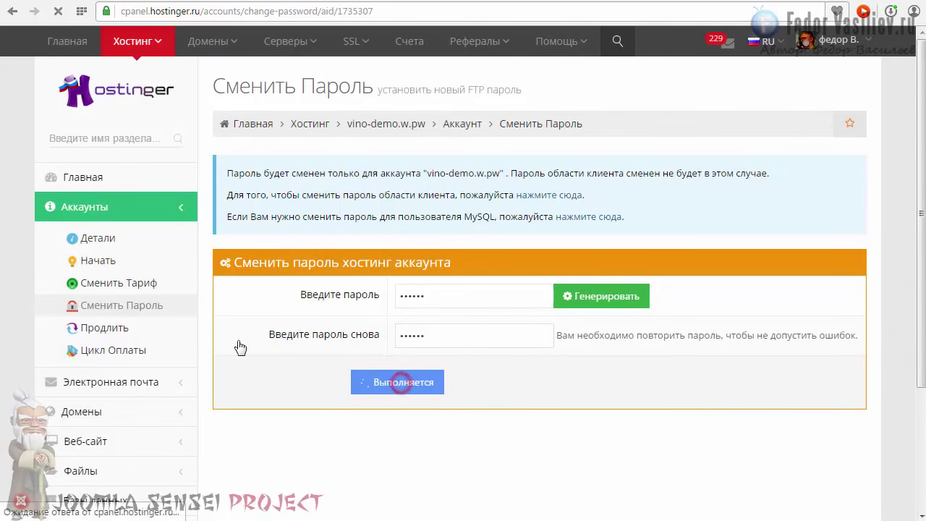
left_click(337, 61)
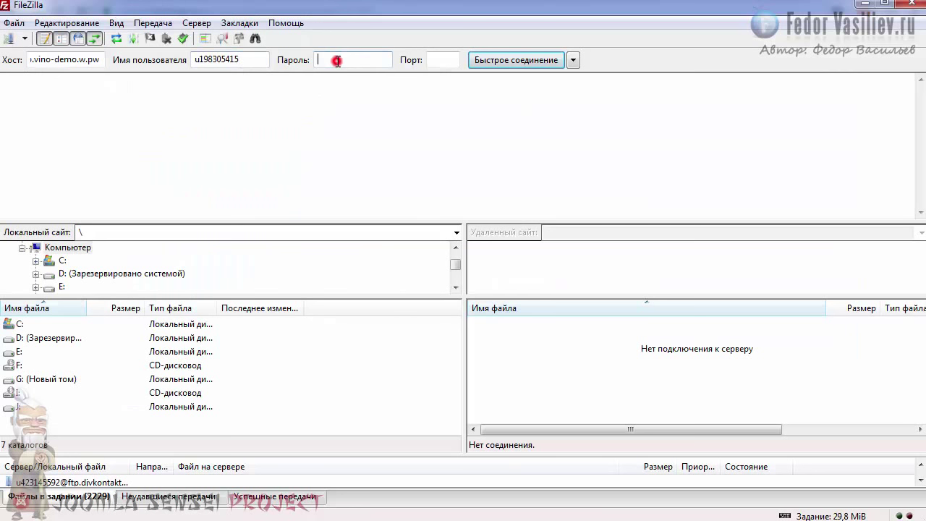
type("•")
- Quick-connect to the FTP server and select configuration.php in /public_html
left_click(496, 63)
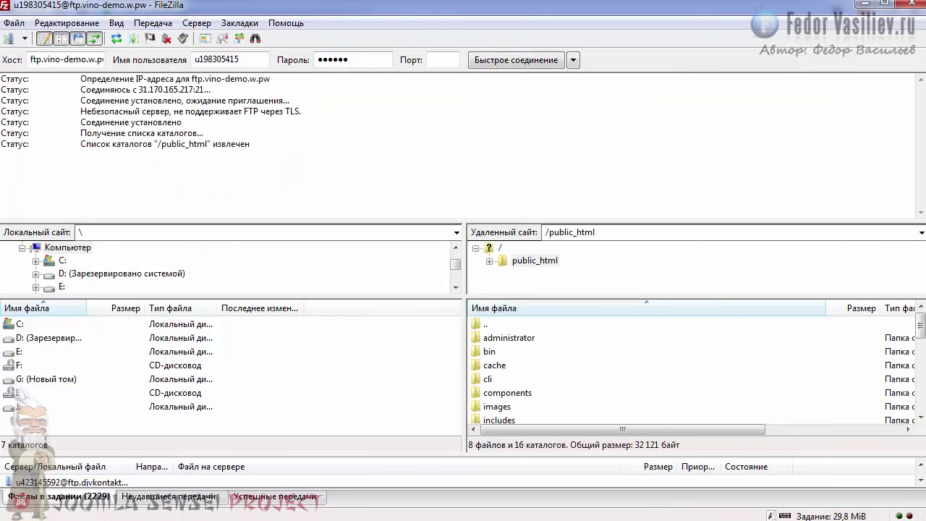
scroll(921, 329, "down", 1)
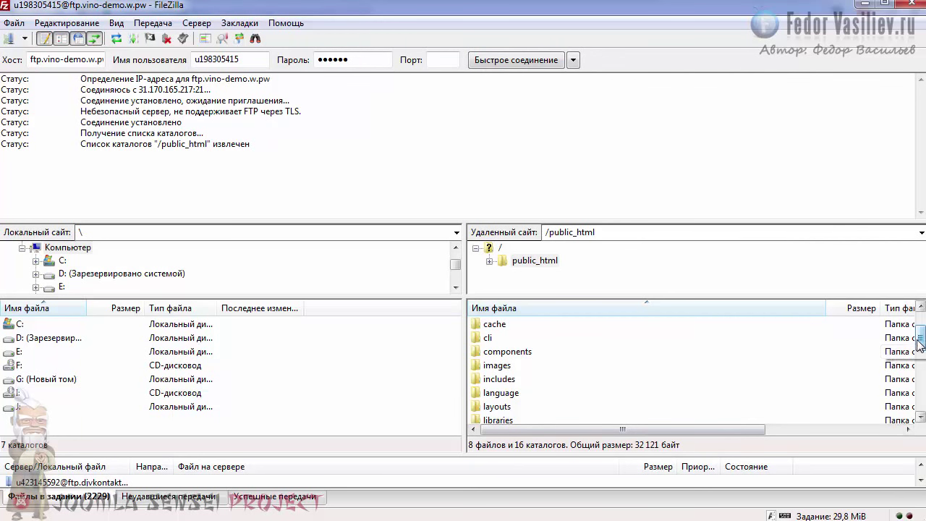
left_click_drag(920, 334, 920, 384)
left_click(519, 352)
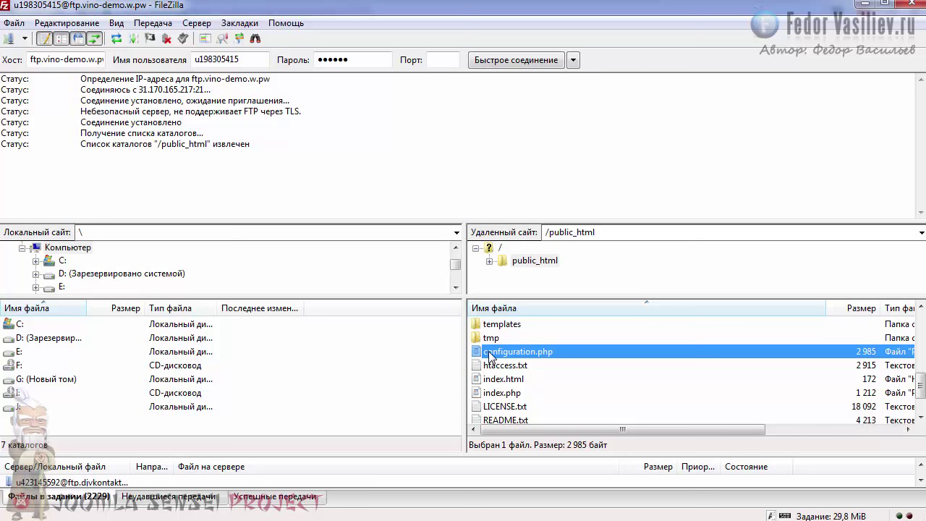
- Change configuration.php's file permissions from 644 to 777
right_click(491, 355)
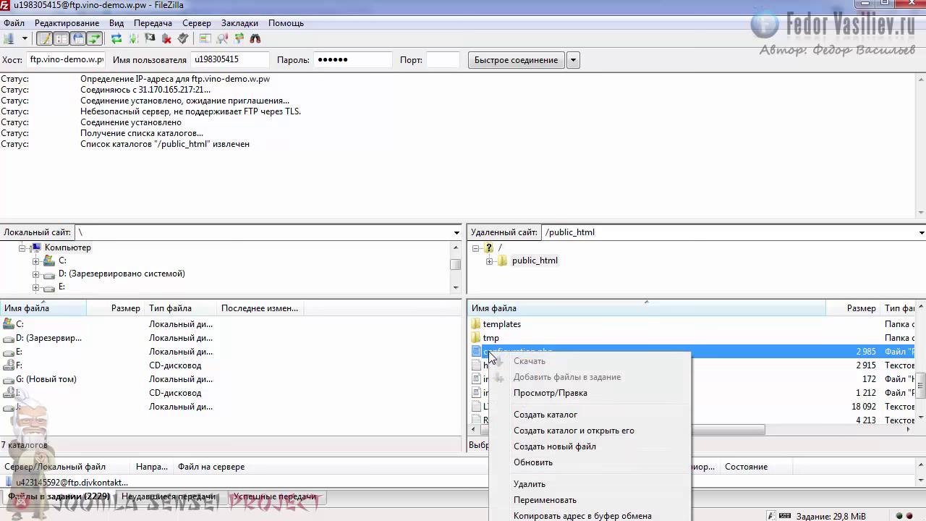
left_click(534, 396)
left_click(550, 519)
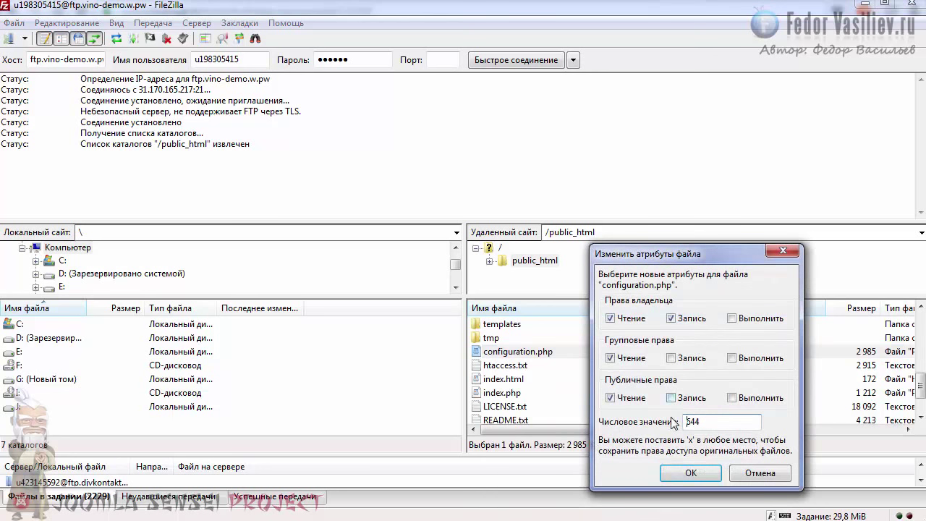
left_click_drag(705, 421, 632, 417)
type("777")
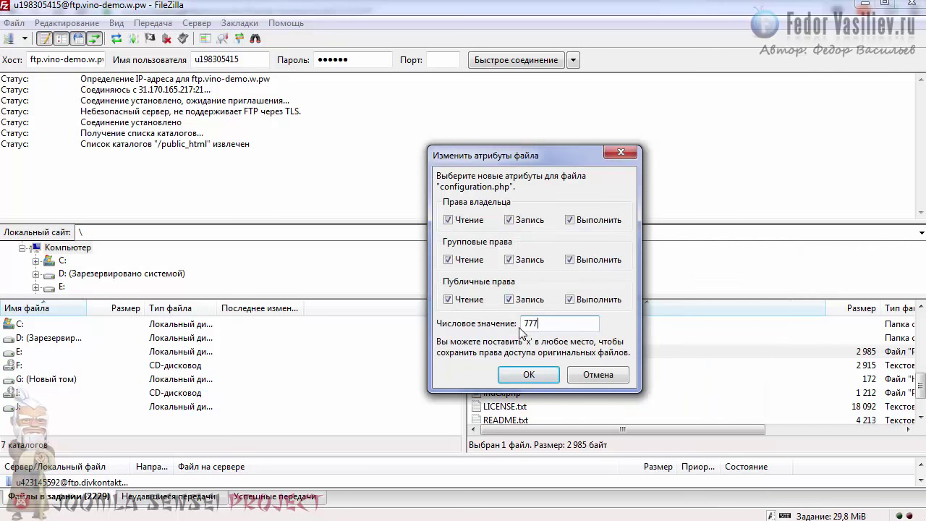
left_click(512, 375)
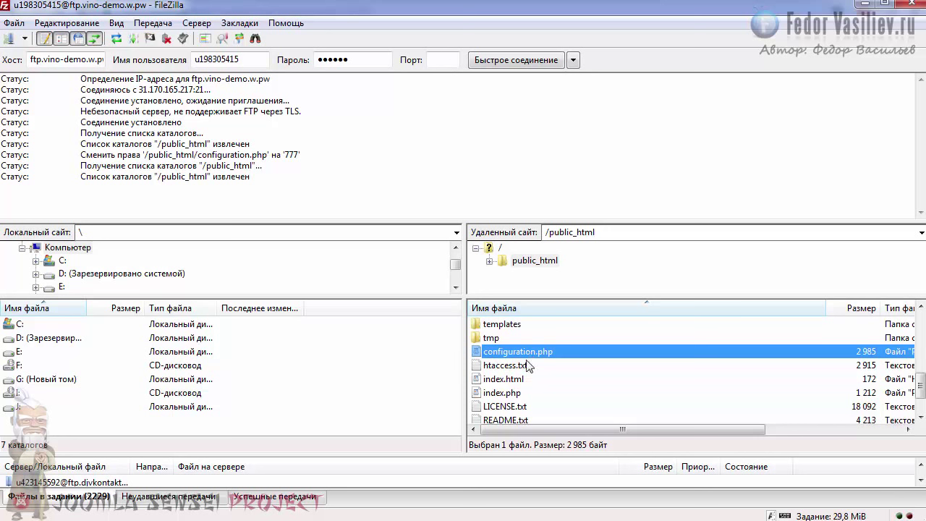
- Open the server copy of configuration.php in Notepad and place the caret after localhost in $host
right_click(499, 353)
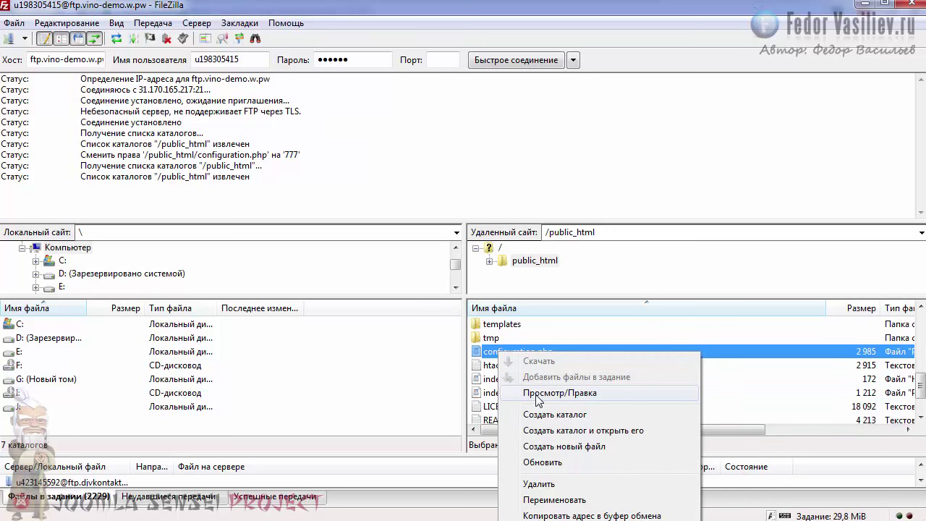
left_click(576, 394)
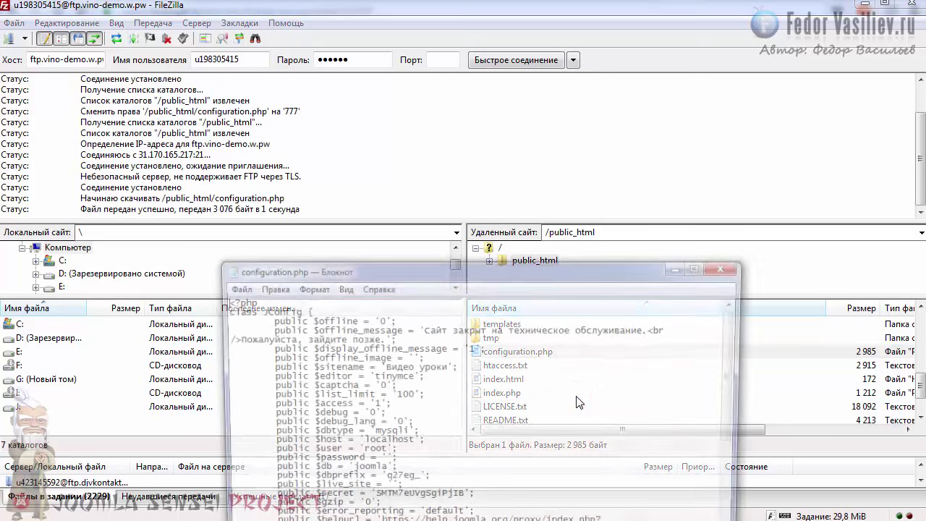
left_click_drag(489, 277, 483, 51)
left_click_drag(258, 215, 414, 214)
left_click(404, 215)
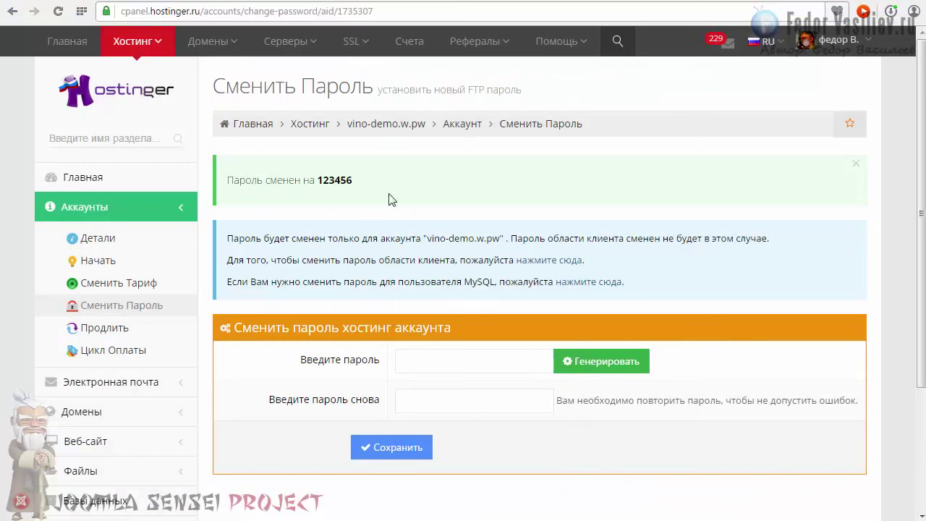
- Go from the hosting account overview to the MySQL databases page
left_click(361, 124)
scroll(363, 187, "down", 1)
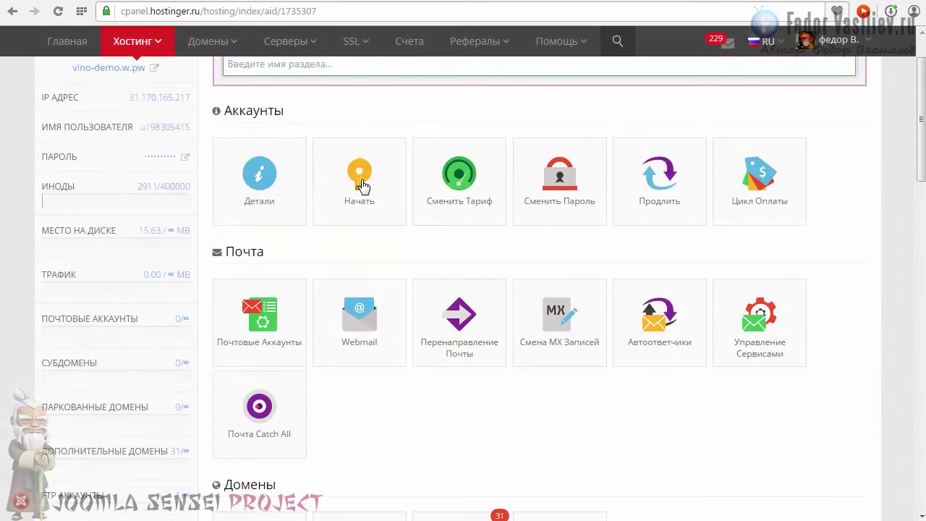
scroll(362, 185, "down", 10)
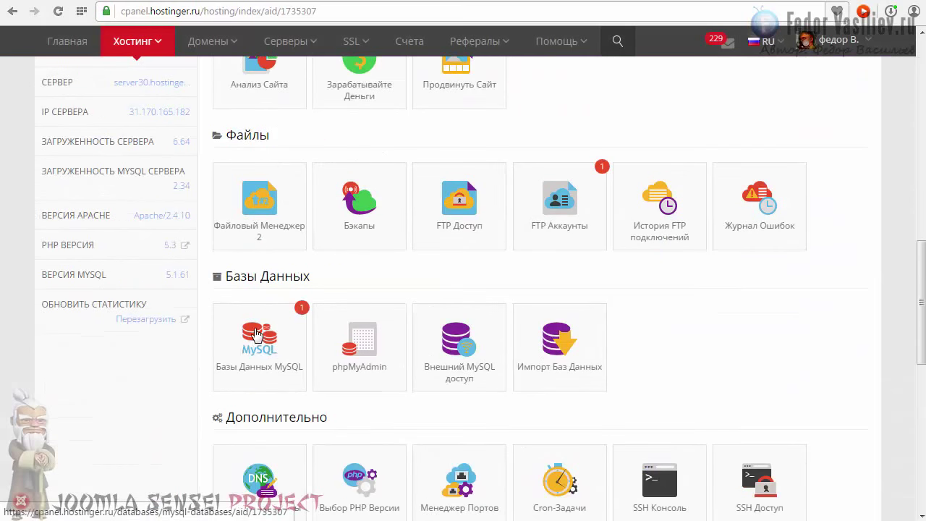
left_click(256, 334)
- Copy the server address mysql.hostinger.ru from the databases list and return to FileZilla
scroll(373, 260, "down", 1)
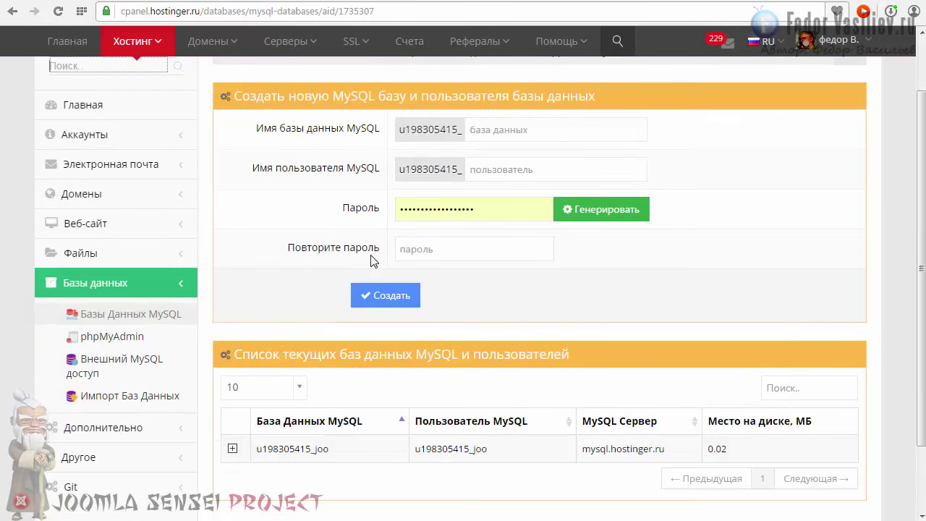
scroll(365, 259, "down", 2)
left_click_drag(667, 361, 587, 366)
right_click(589, 367)
left_click(622, 415)
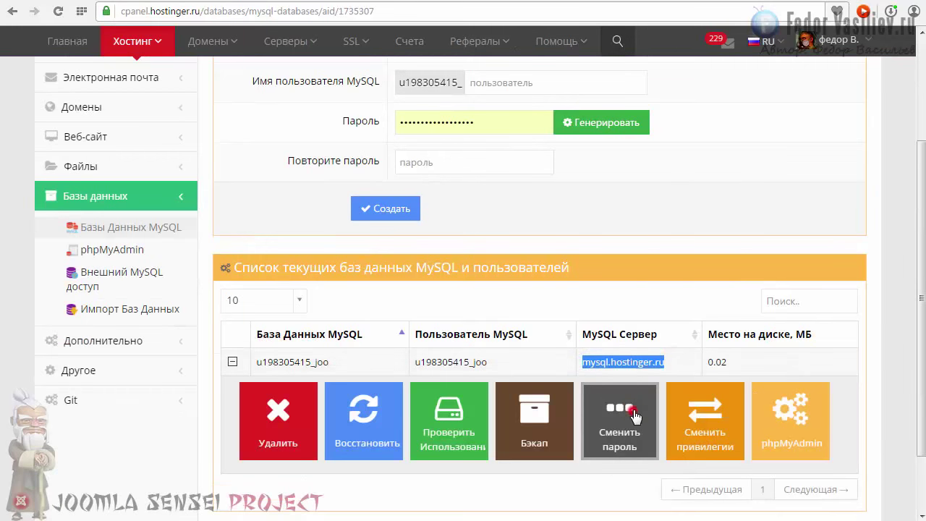
key("alt+Tab")
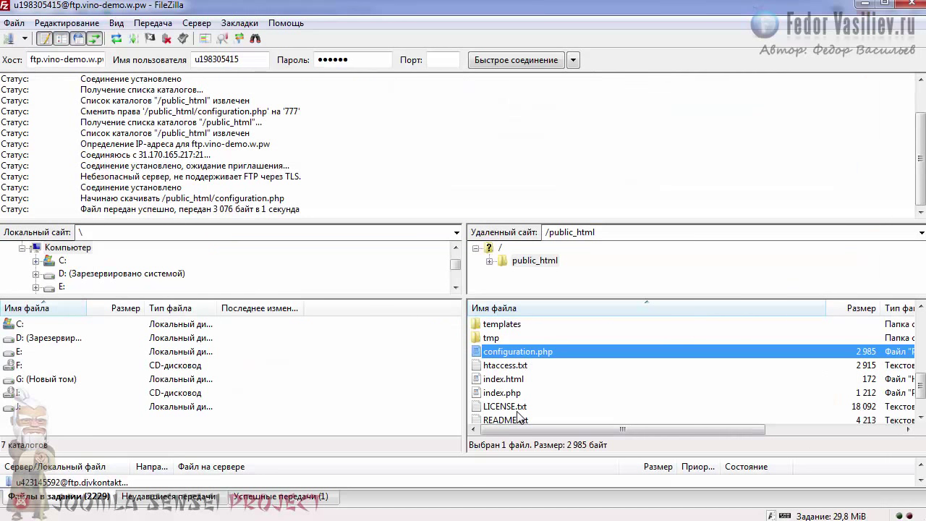
- Paste mysql.hostinger.ru as the $host value in configuration.php
key("alt+Tab")
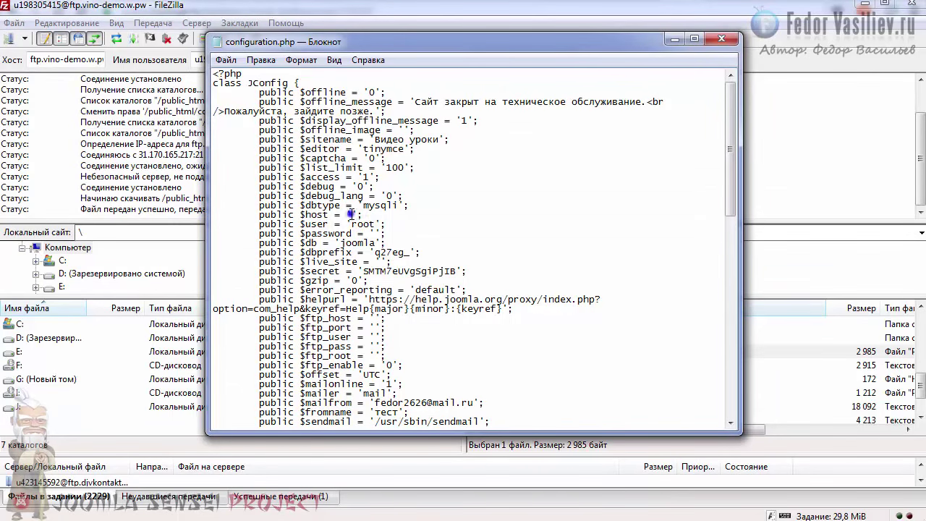
right_click(352, 214)
left_click(382, 277)
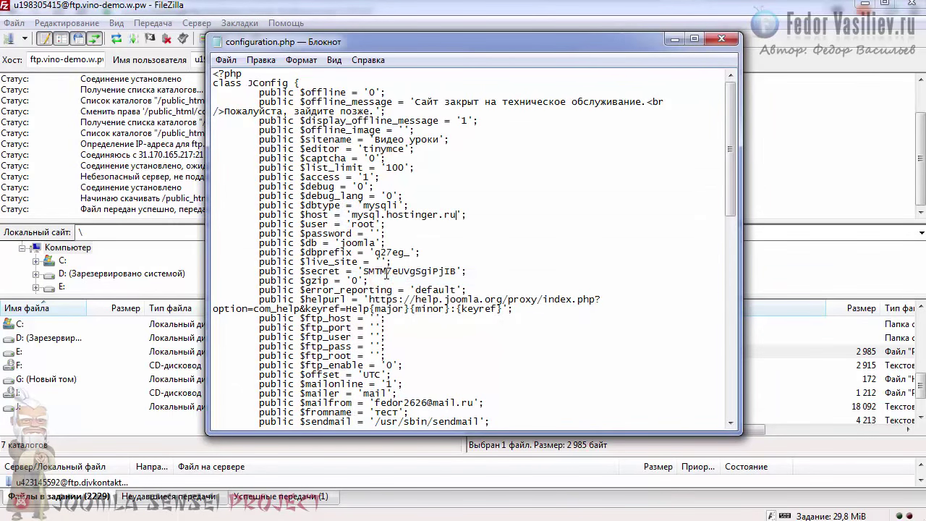
double_click(326, 224)
- Copy the MySQL username from Hostinger and replace root with it in $user
key("alt+Tab")
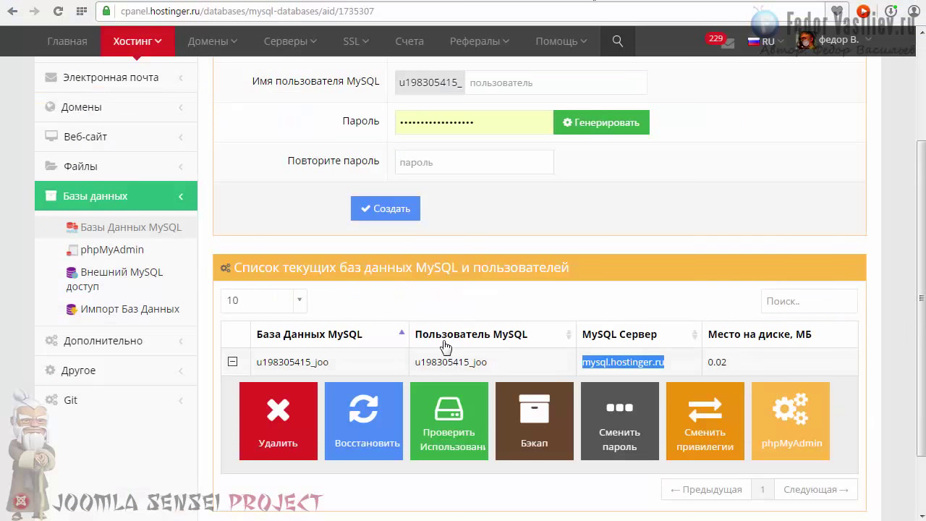
left_click_drag(488, 362, 417, 365)
right_click(429, 359)
left_click(473, 407)
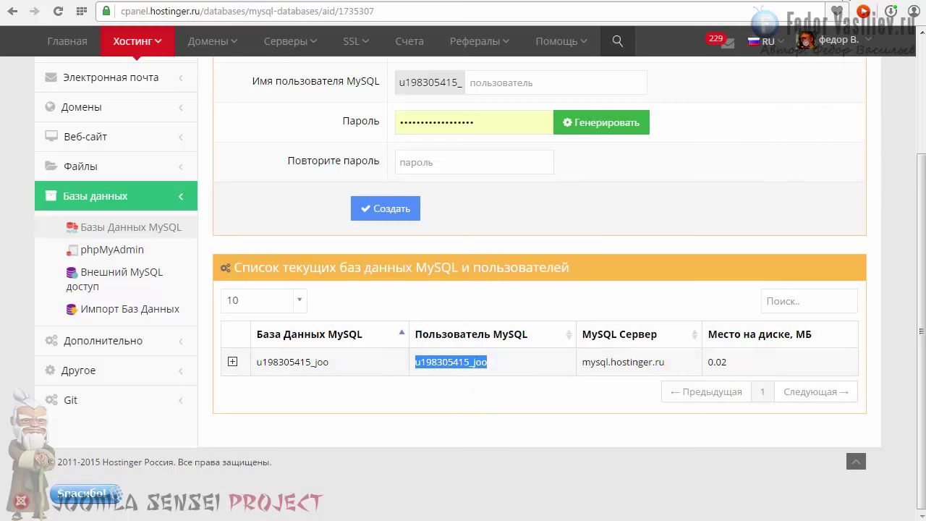
key("alt+Tab")
right_click(356, 225)
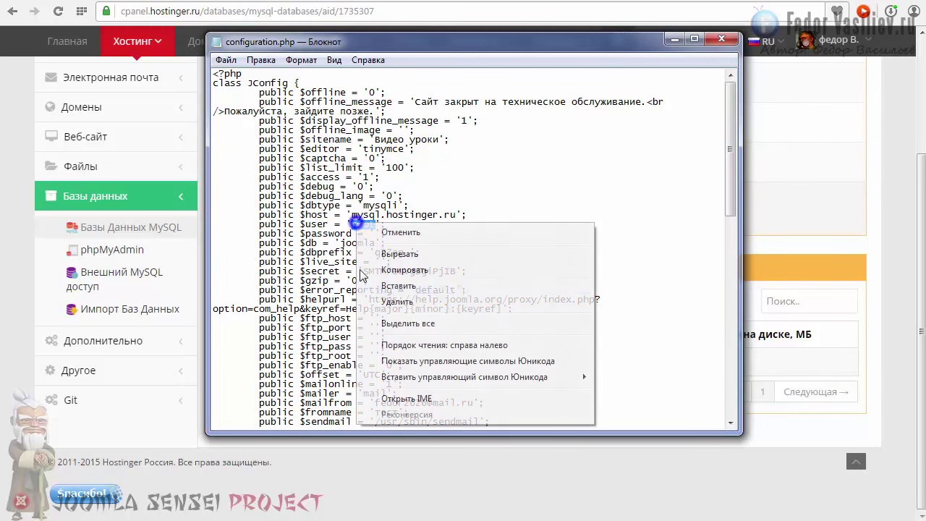
left_click(393, 289)
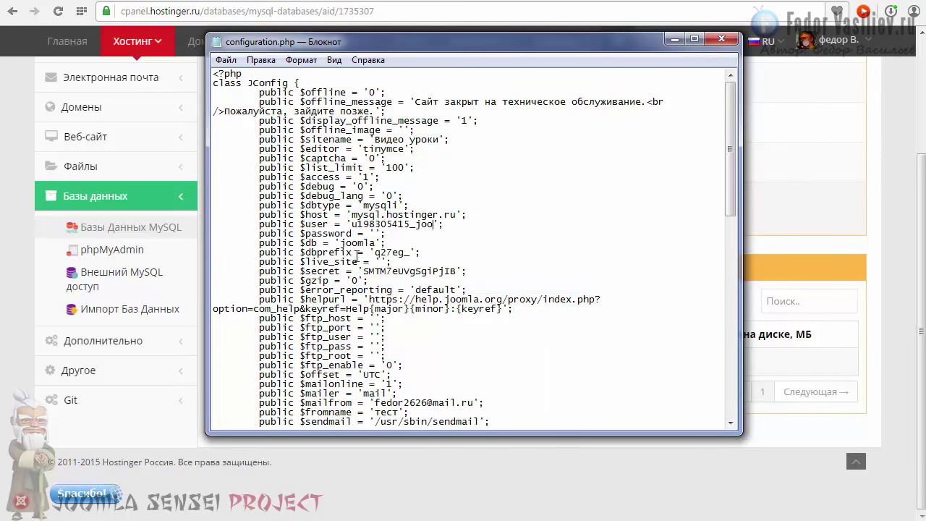
- Replace joomla in $db with the pasted MySQL database name
double_click(304, 243)
double_click(365, 243)
key("Delete")
key("ctrl+v")
- Type the database password into the empty $password quotes and close Notepad
double_click(310, 232)
left_click(335, 240)
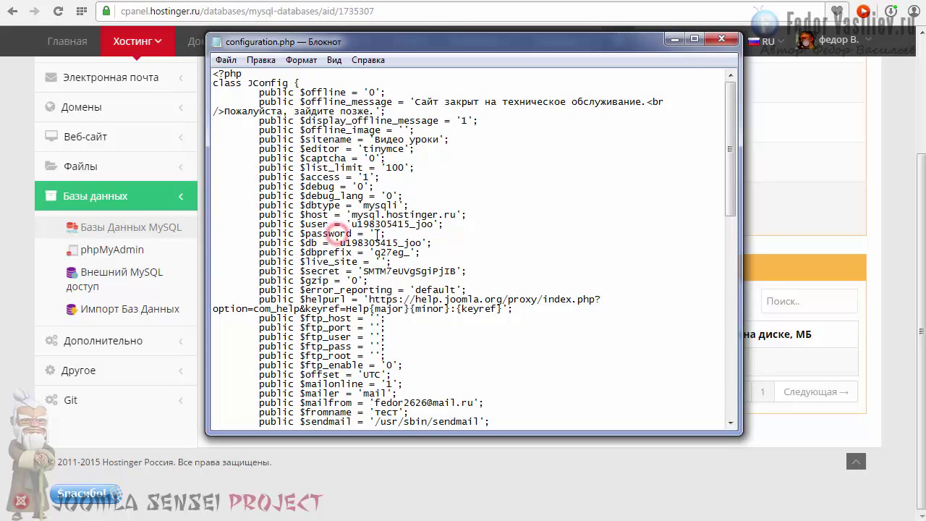
left_click(374, 233)
type("1234")
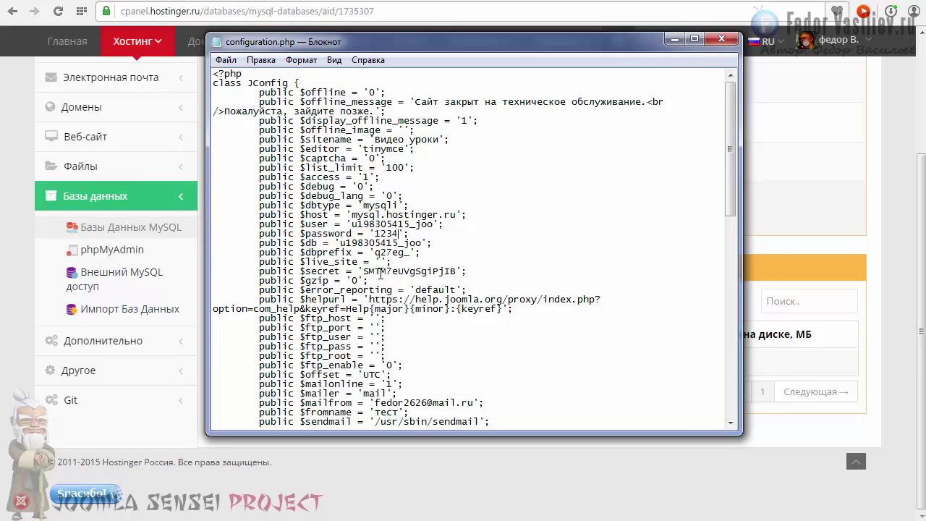
type("56")
left_click(721, 38)
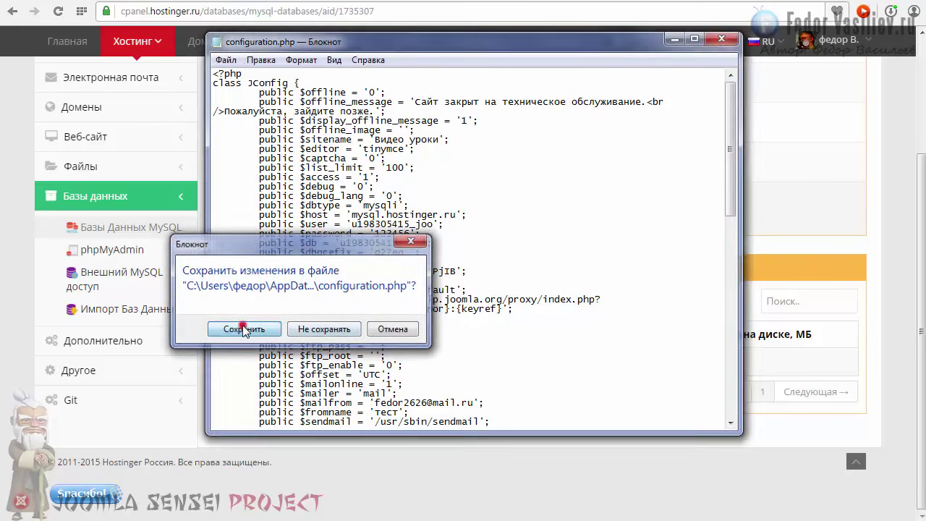
- Save configuration.php and upload the changed file back to public_html
left_click(244, 329)
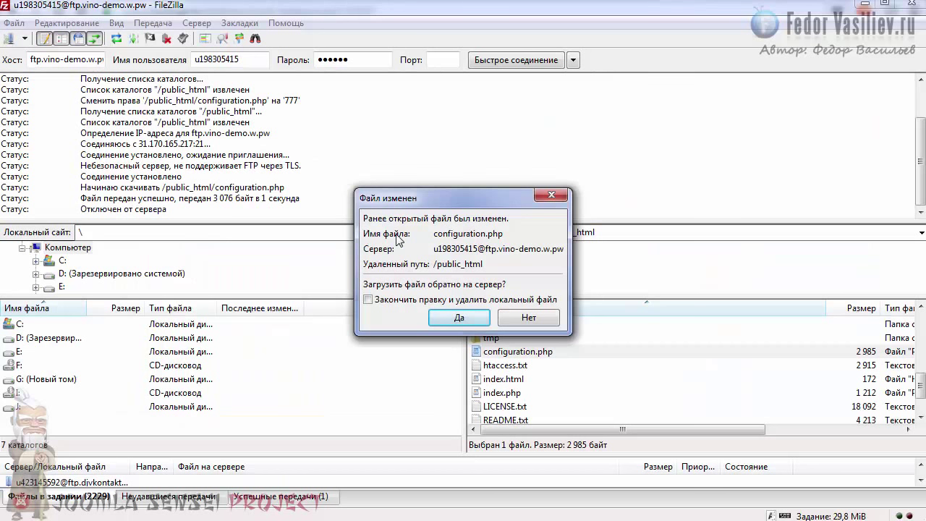
left_click(460, 317)
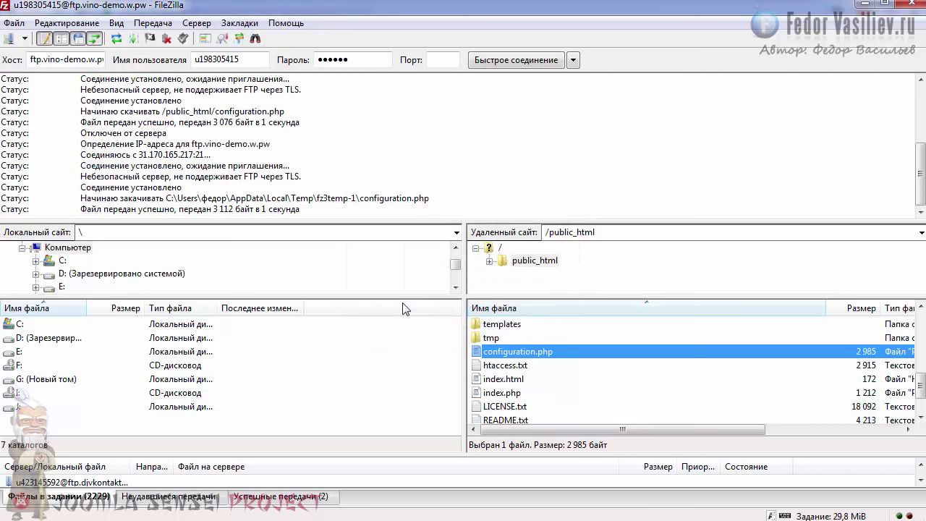
left_click(506, 352)
left_click(507, 352)
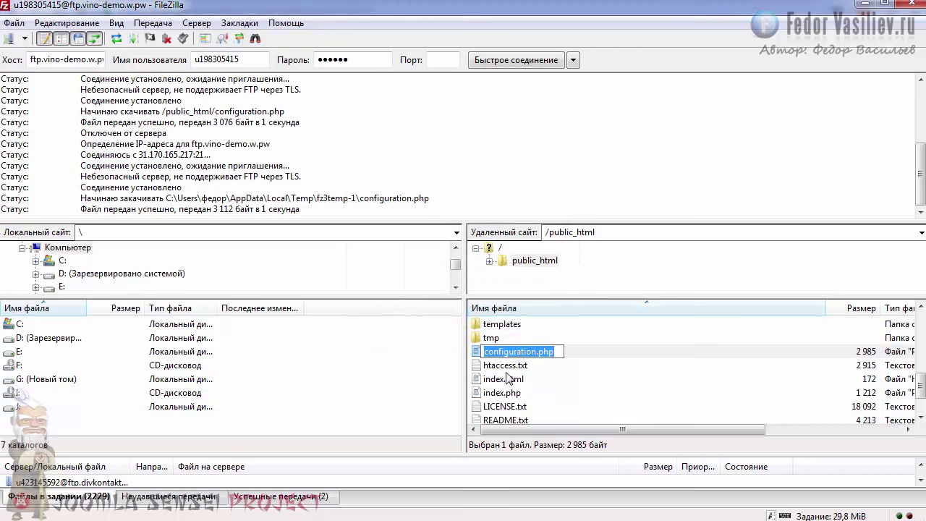
key("Escape")
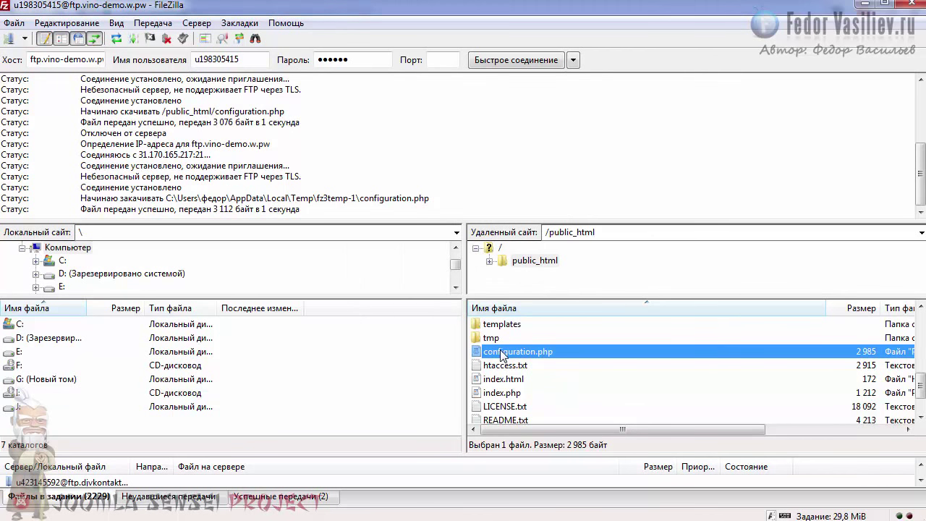
- Reopen configuration.php to verify the saved user and password values, then close it
right_click(501, 354)
left_click(535, 331)
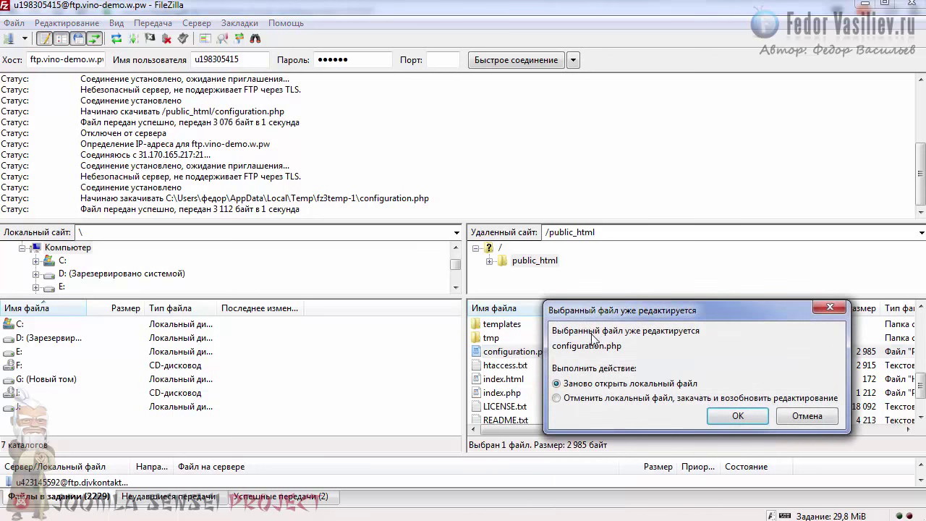
left_click(721, 424)
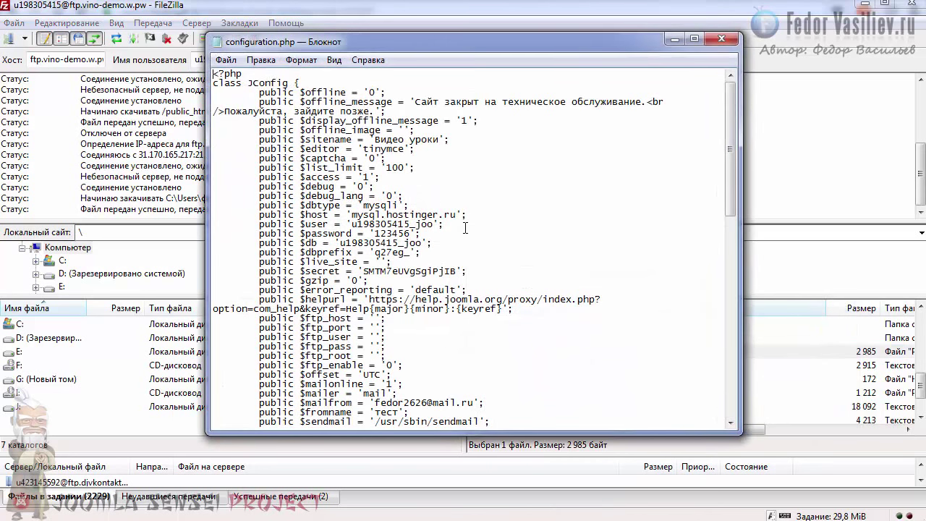
double_click(354, 224)
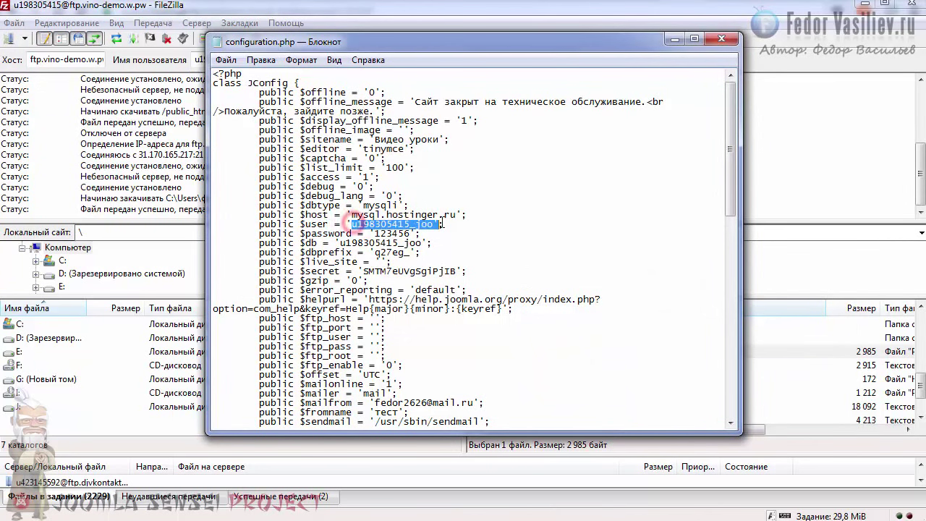
double_click(375, 234)
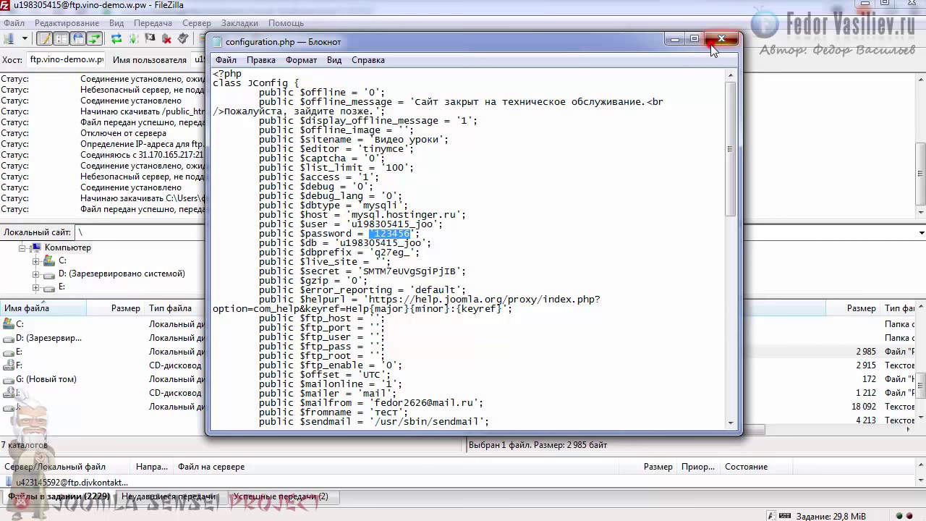
left_click(721, 39)
left_click(499, 365)
left_click(499, 366)
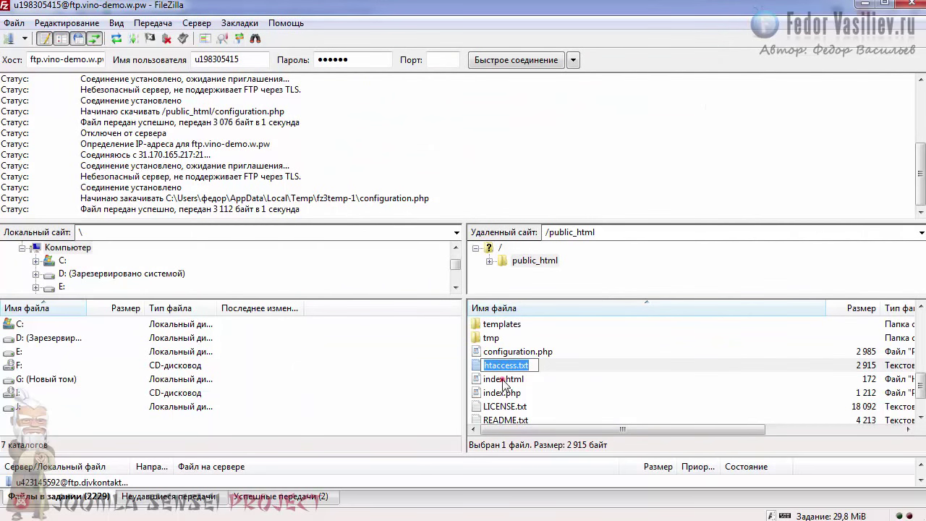
- Rename htaccess.txt in public_html to .htaccess, dropping the .txt extension
key("Escape")
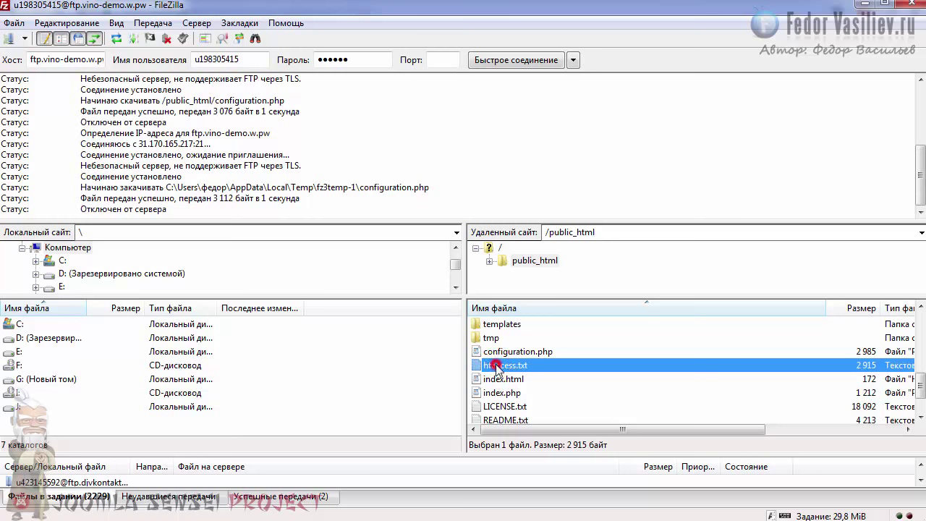
left_click(498, 366)
left_click(499, 365)
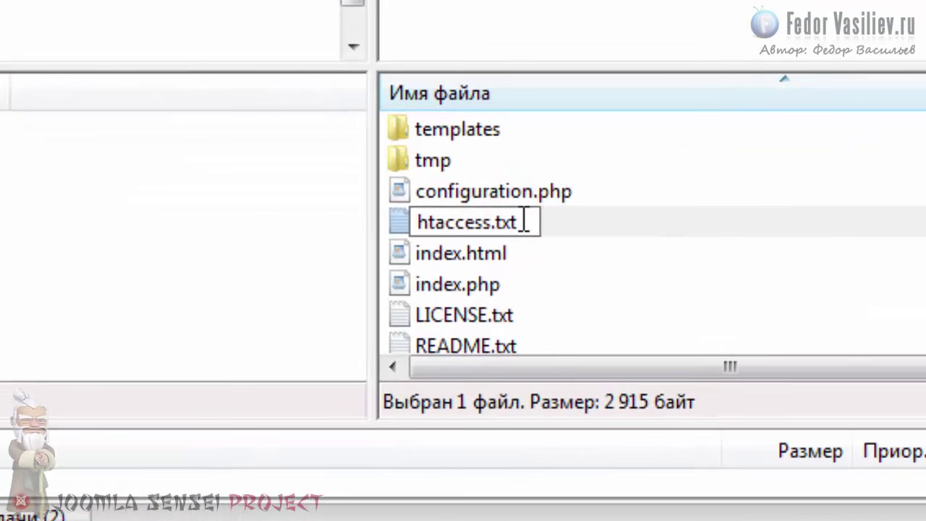
key("BackSpace")
key("BackSpace")
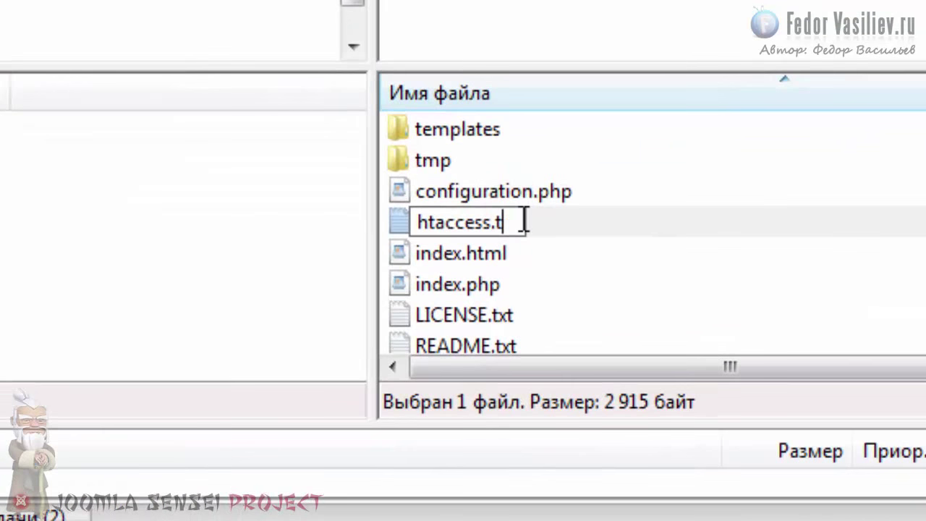
key("BackSpace")
key("BackSpace")
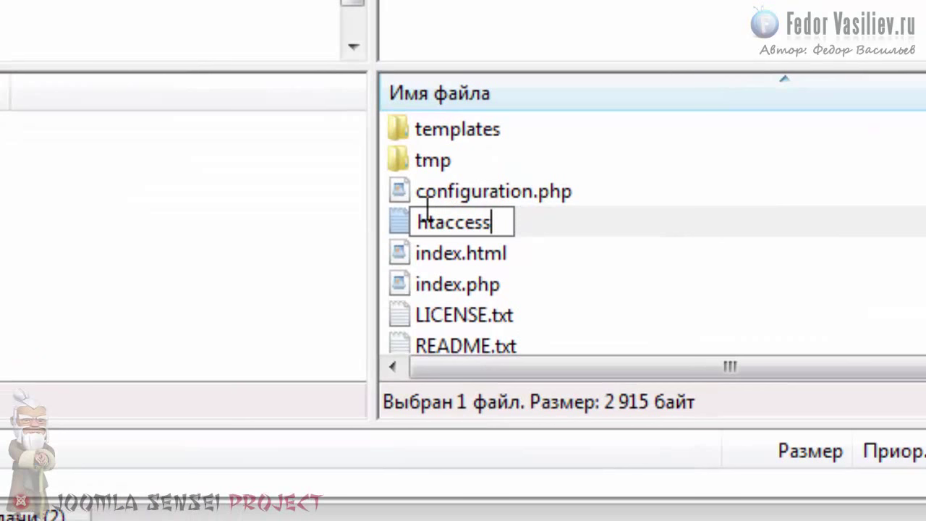
left_click(418, 219)
type(".")
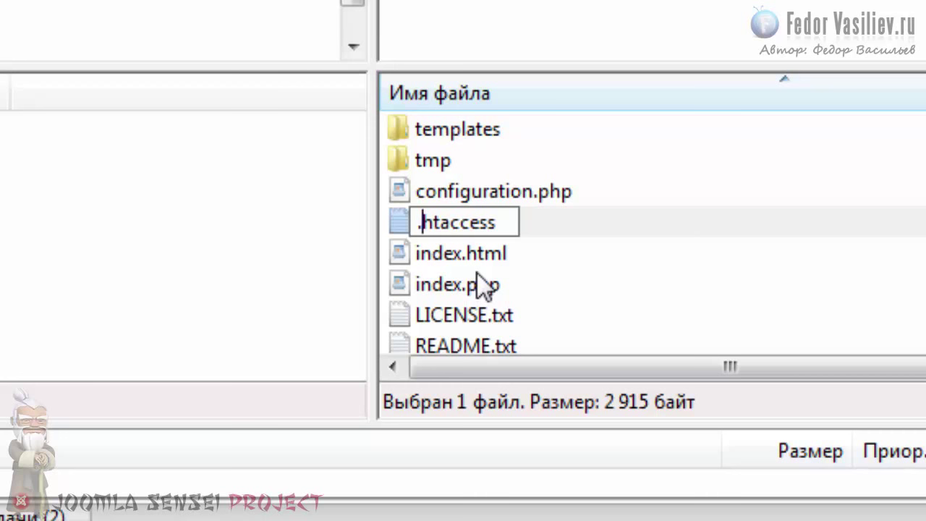
key("Return")
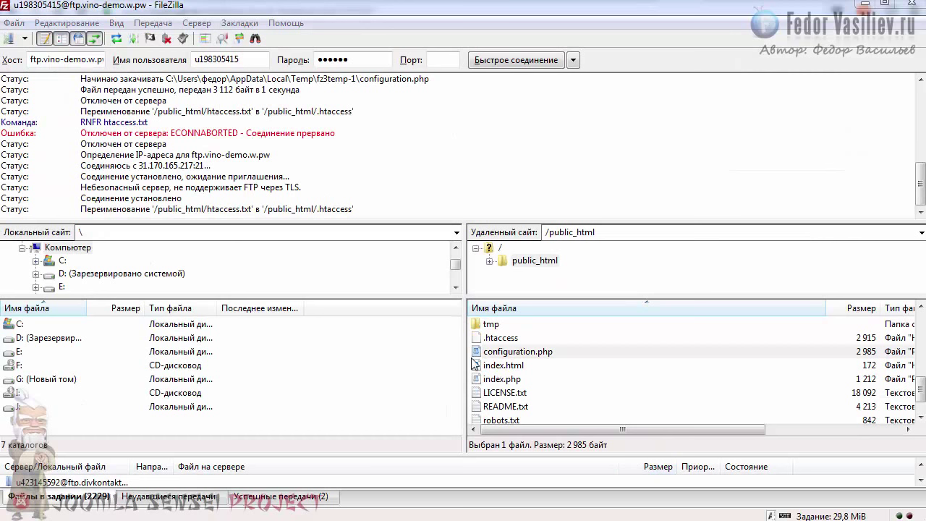
left_click(483, 353)
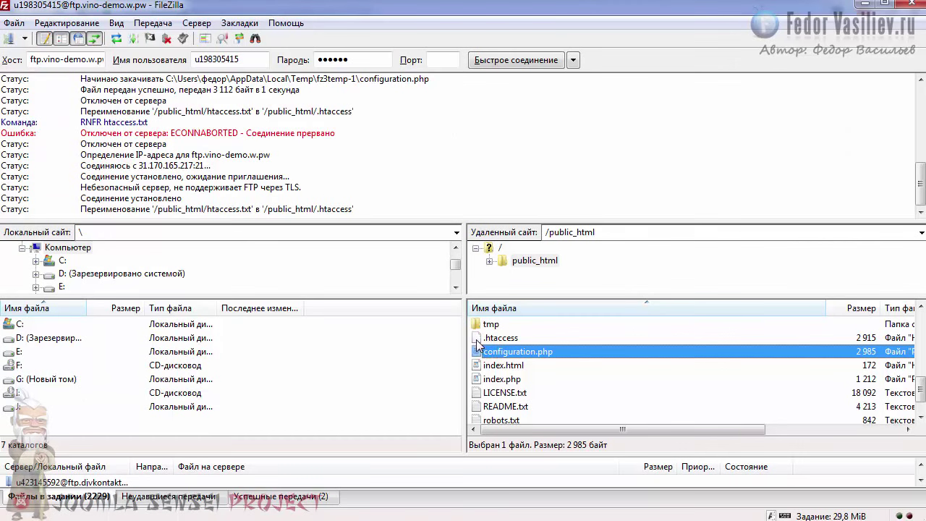
- Reload vino-demo.w.pw in the browser so the Joomla homepage replaces the MySQL error
left_click(506, 338)
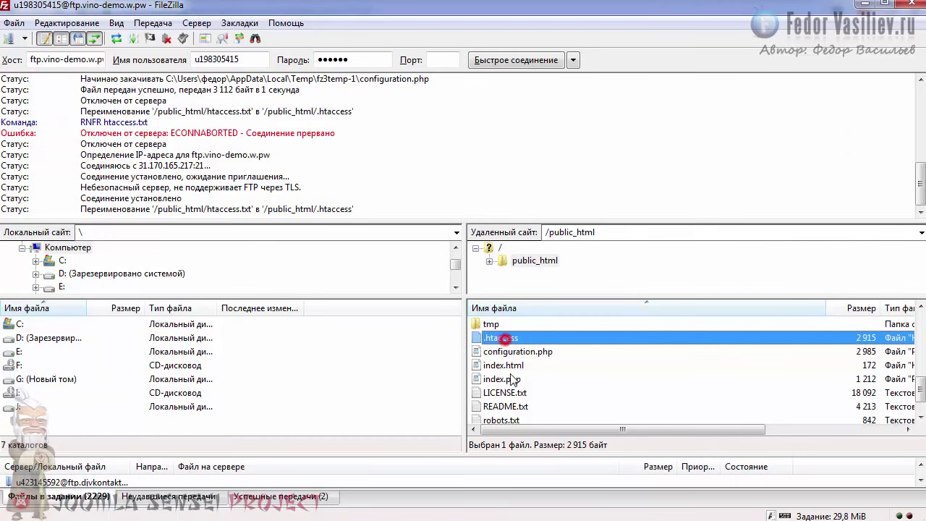
left_click(527, 353)
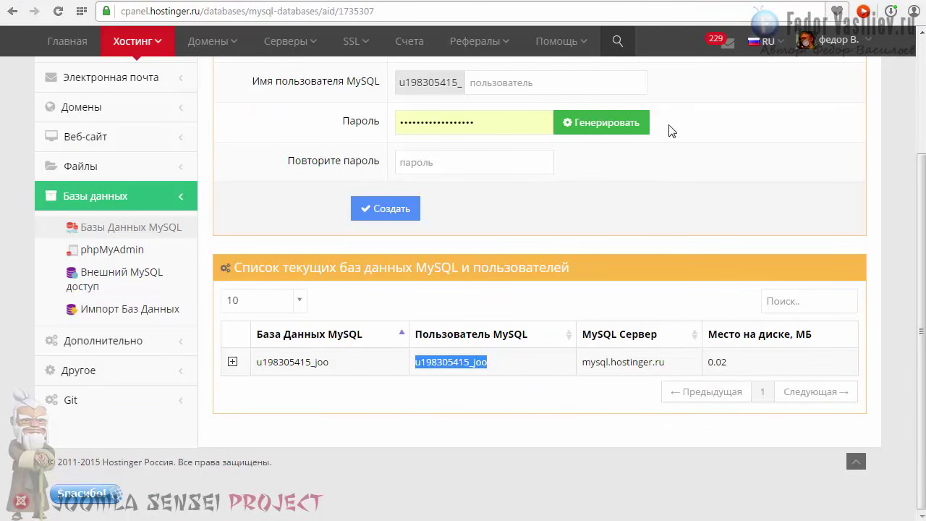
left_click(759, 2)
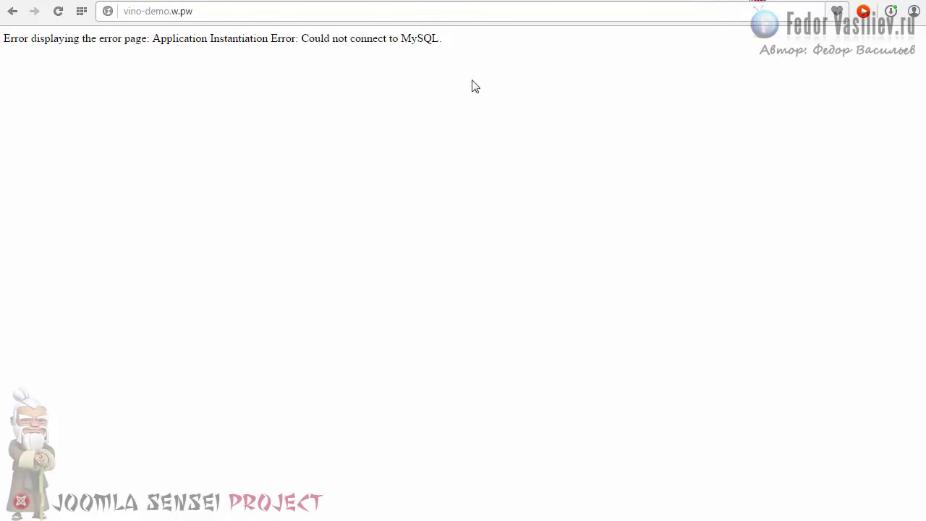
left_click(187, 12)
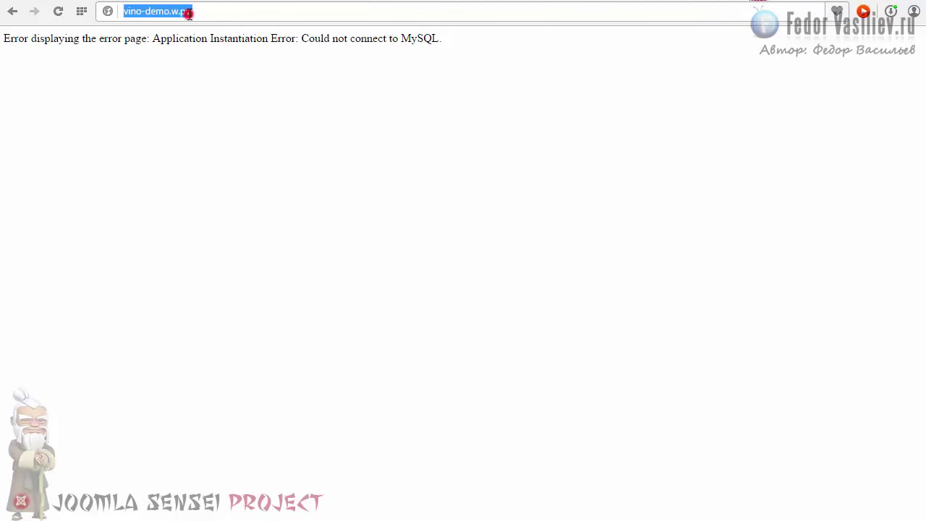
left_click(58, 10)
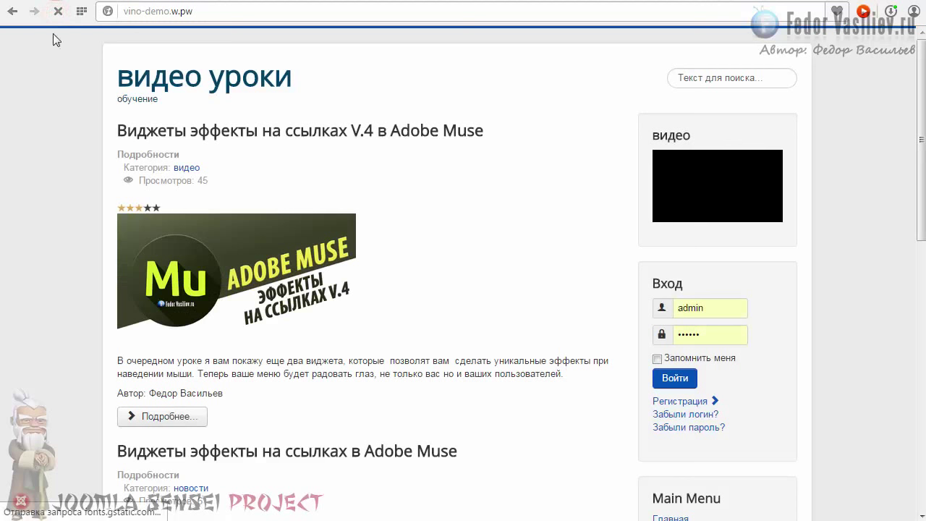
- Scroll through the loaded homepage and start entering the /administrator address
left_click(164, 12)
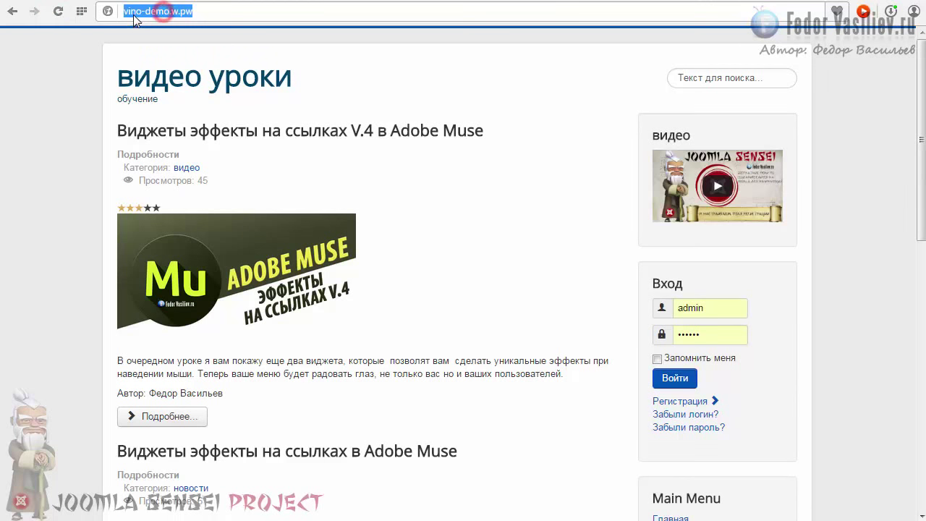
left_click_drag(123, 13, 192, 12)
left_click(205, 11)
scroll(372, 120, "down", 4)
scroll(427, 144, "down", 5)
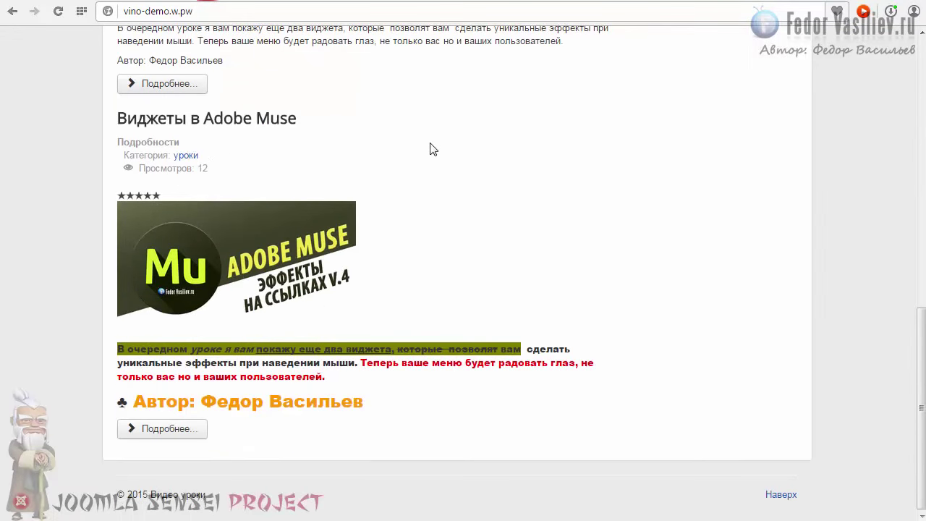
scroll(429, 146, "up", 9)
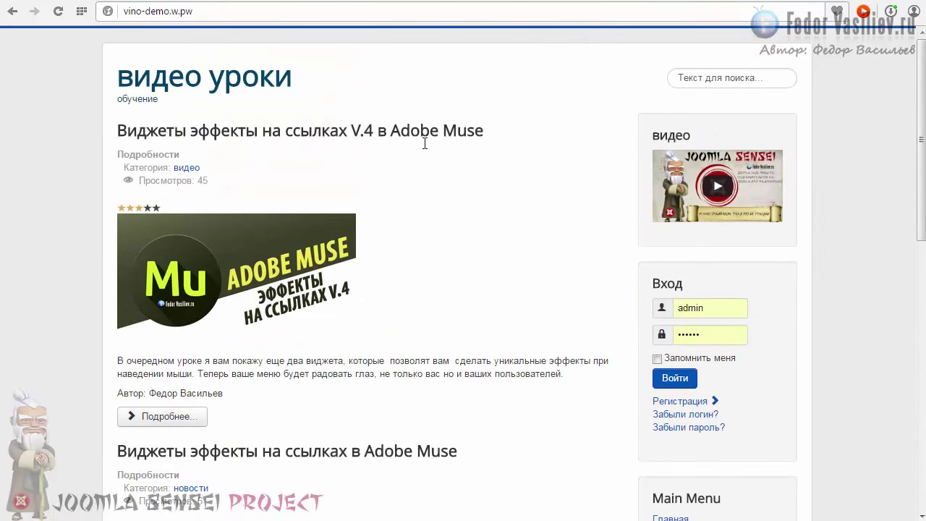
left_click(235, 11)
type("/")
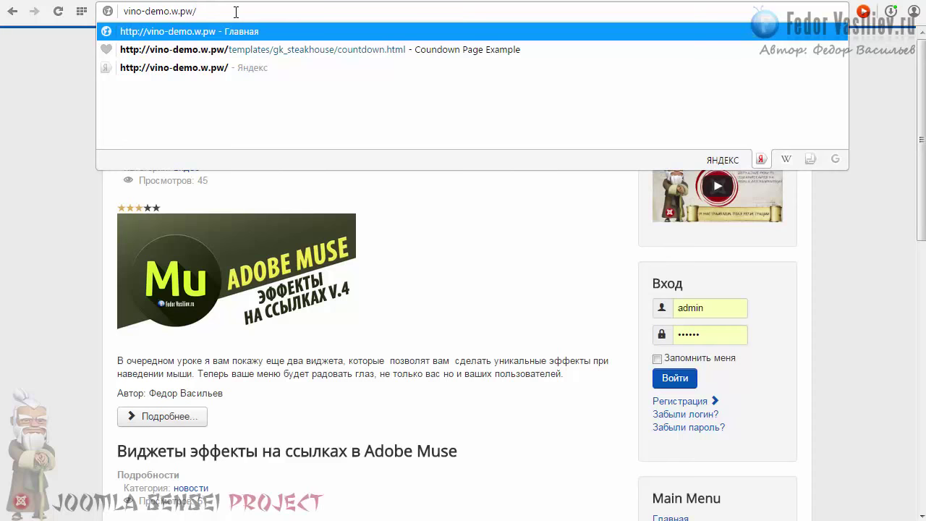
type("a")
- Sign in to Joomla administrator and save Global Configuration with URL Rewriting kept at Yes
key("Return")
left_click(422, 240)
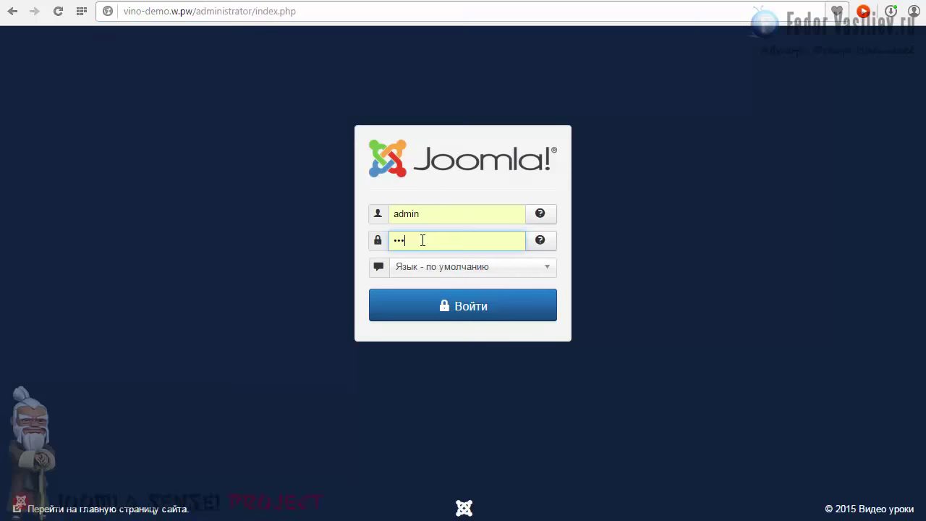
left_click(440, 309)
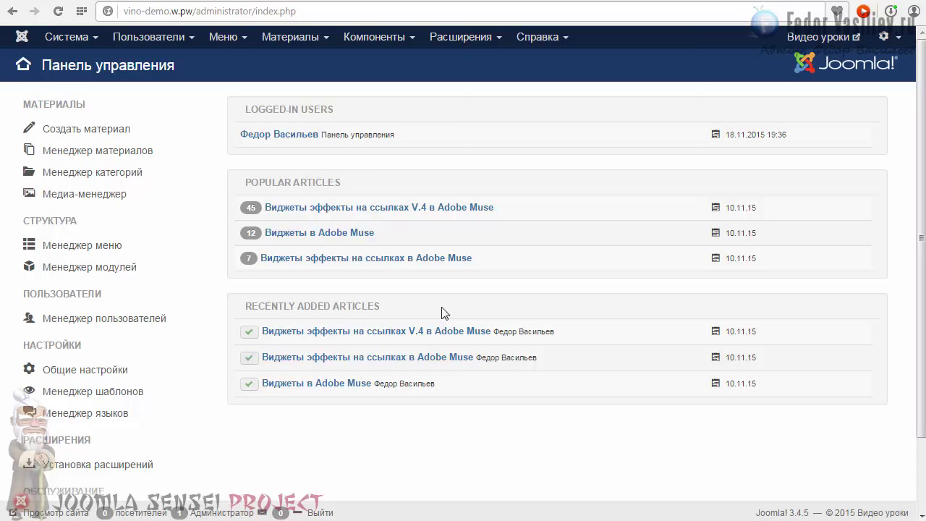
left_click(65, 36)
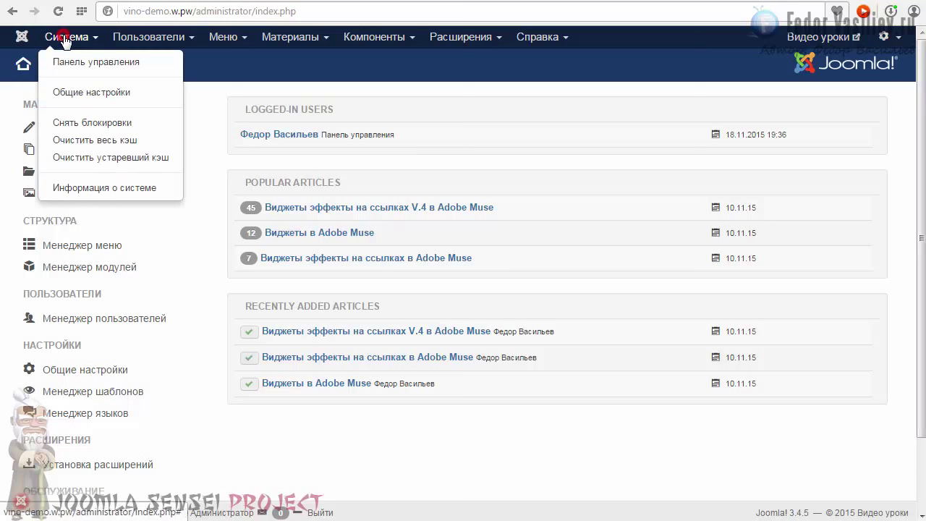
left_click(80, 91)
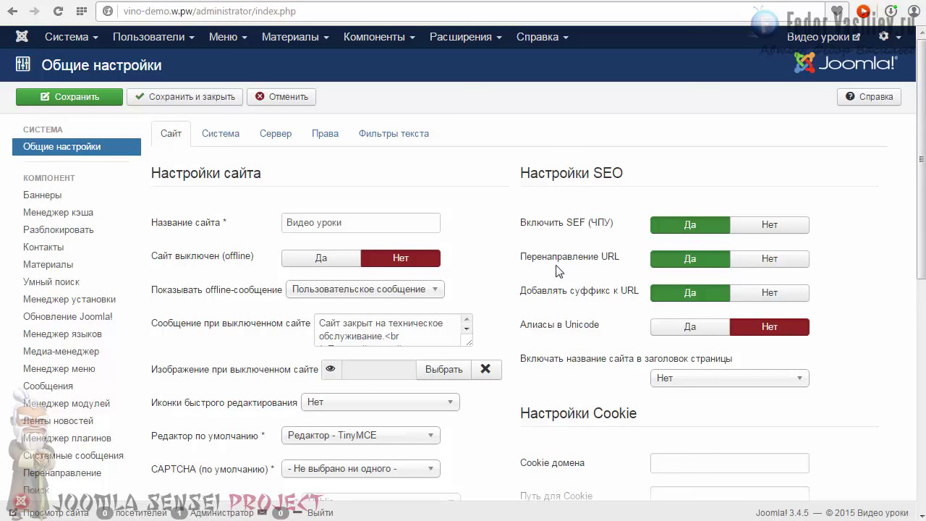
left_click(670, 258)
left_click(68, 96)
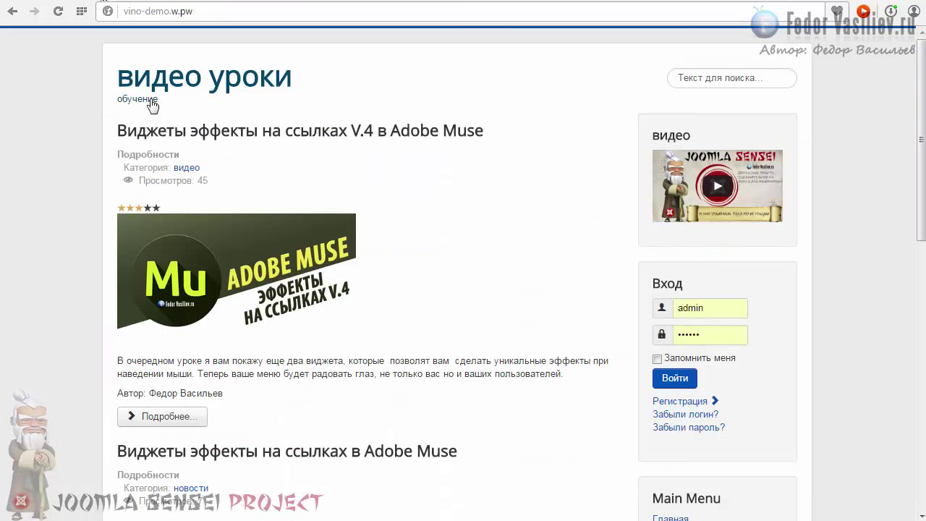
- Open the V.4 Adobe Muse widgets article and confirm its address ends in .html
left_click(149, 414)
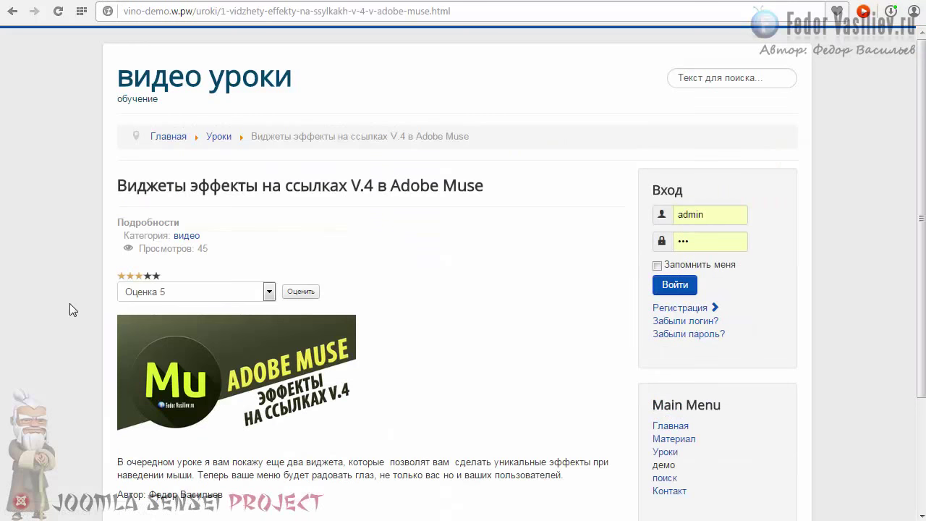
left_click(194, 10)
left_click(195, 11)
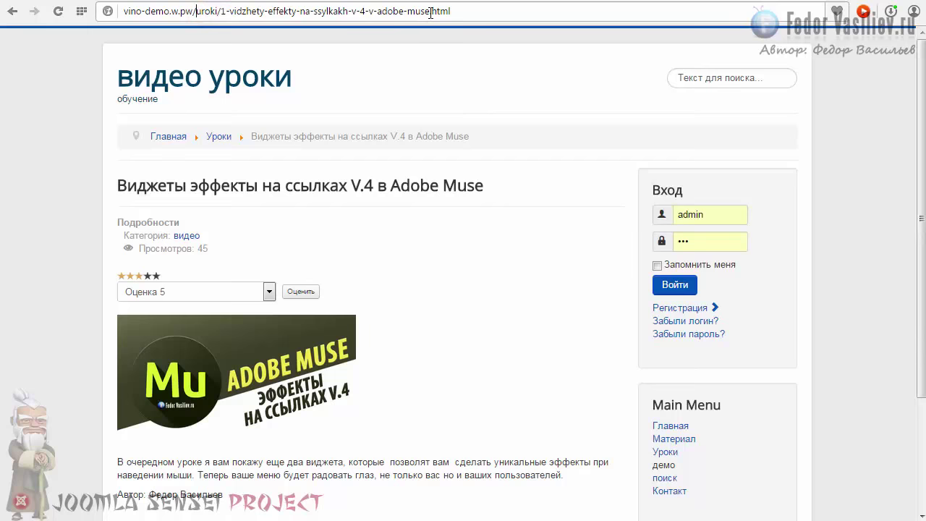
left_click_drag(434, 11, 456, 11)
left_click(465, 10)
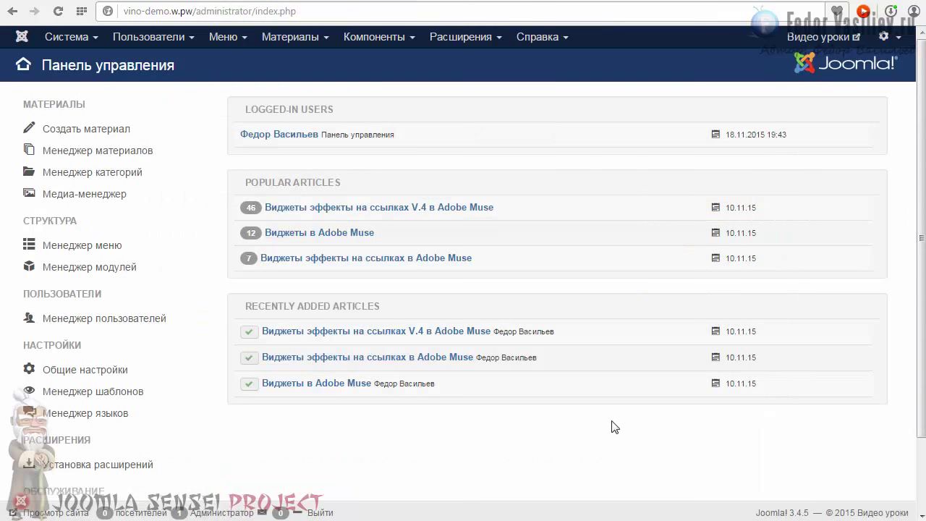
- View System Information's Directory Permissions, showing logs and tmp under J:\home\test1.ru\www unwritable
left_click(81, 39)
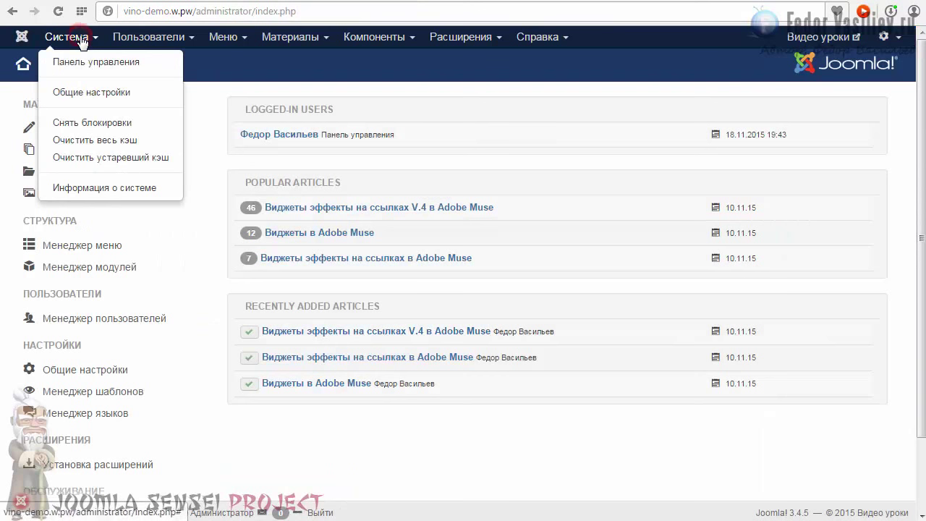
left_click(91, 189)
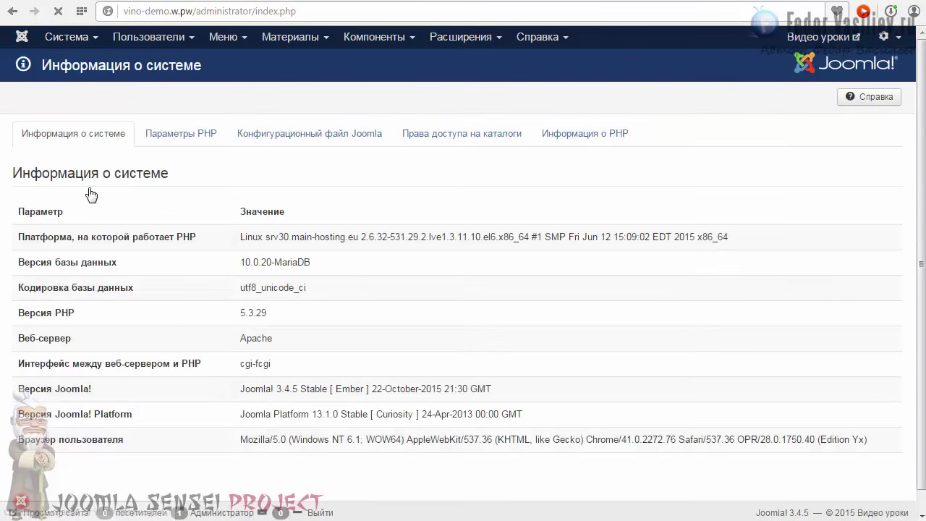
left_click(416, 140)
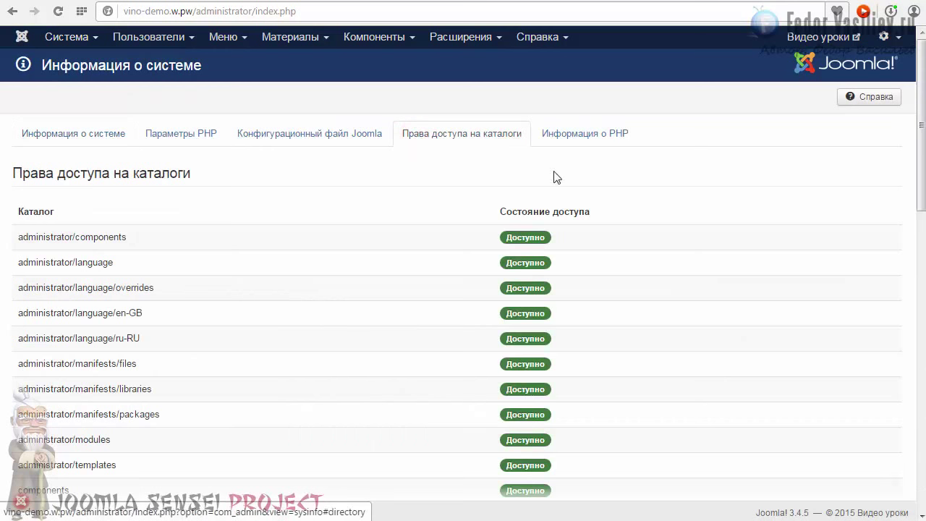
scroll(895, 316, "down", 10)
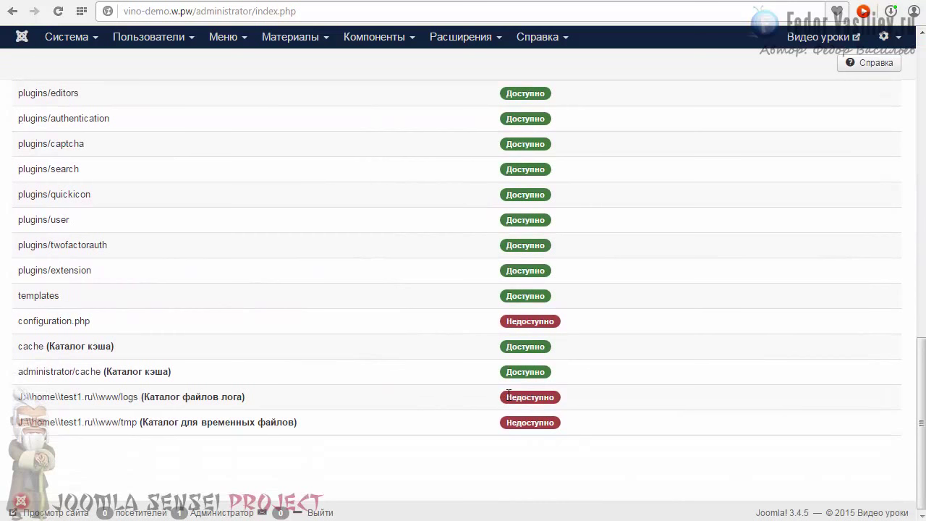
left_click_drag(507, 397, 544, 423)
left_click_drag(138, 423, 49, 427)
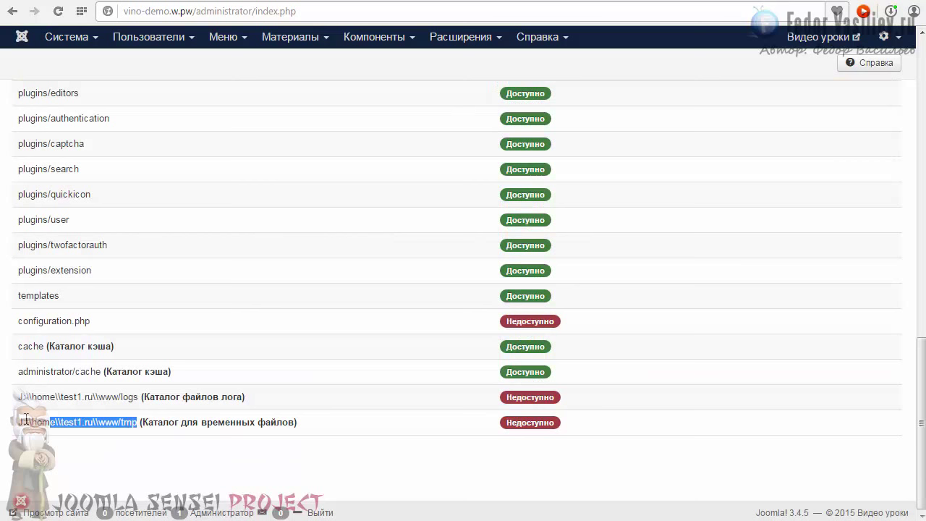
left_click(25, 418)
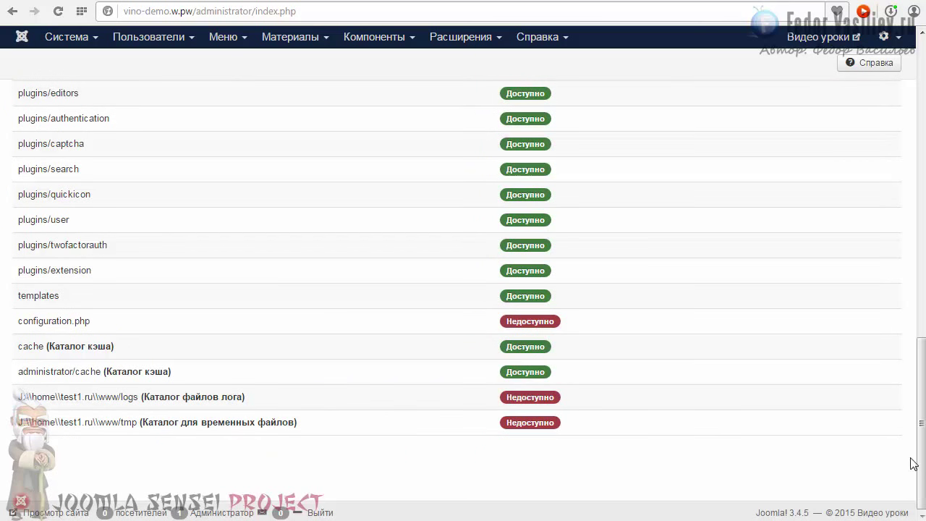
left_click_drag(922, 464, 922, 192)
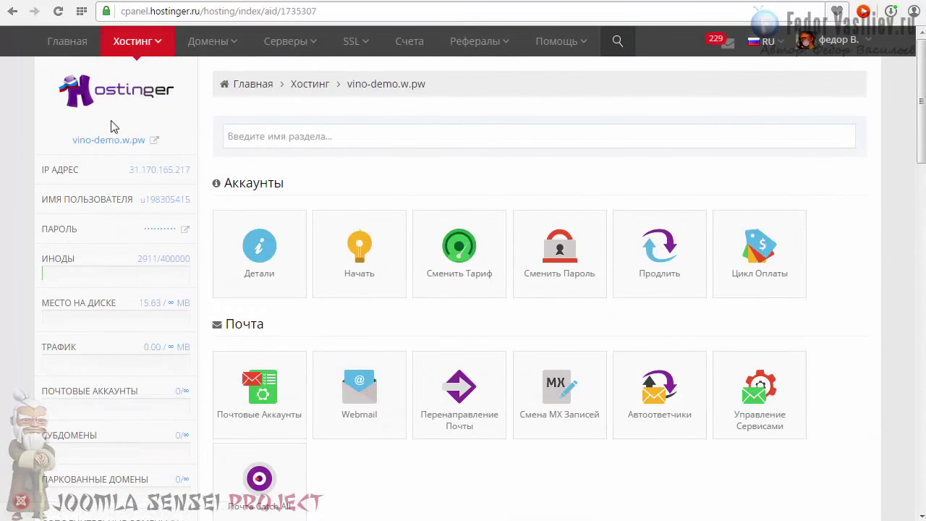
- Select and copy the Root folder path from the Hostinger account sidebar
scroll(114, 125, "down", 9)
left_click(47, 190)
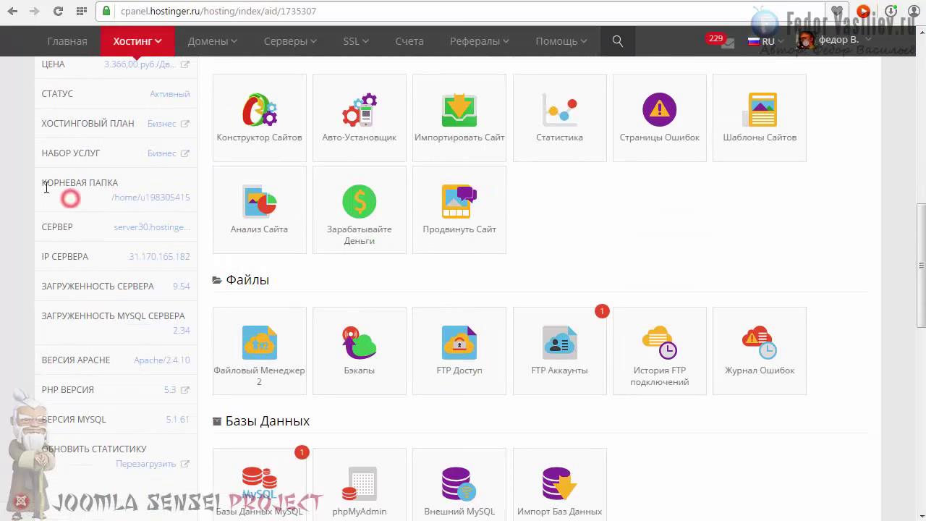
triple_click(114, 200)
left_click(113, 199)
triple_click(114, 200)
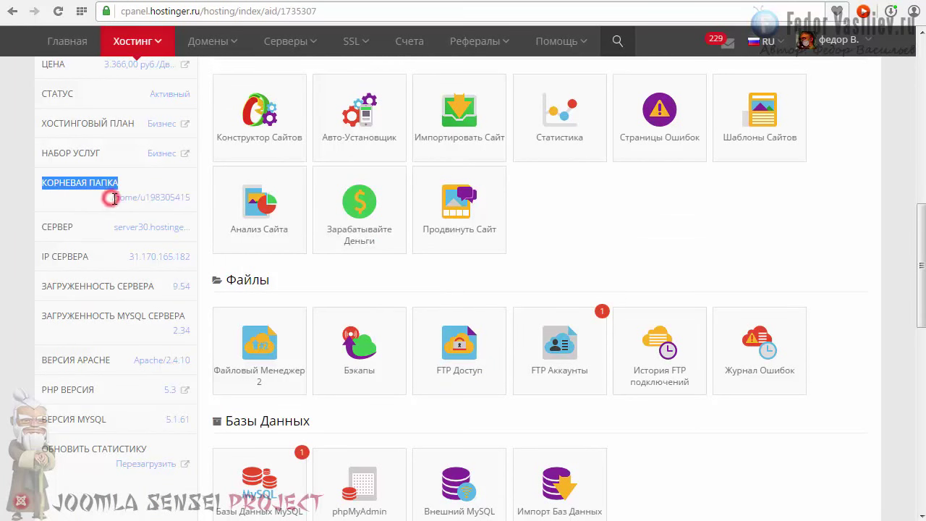
left_click(113, 198)
triple_click(169, 201)
left_click(171, 199)
triple_click(173, 200)
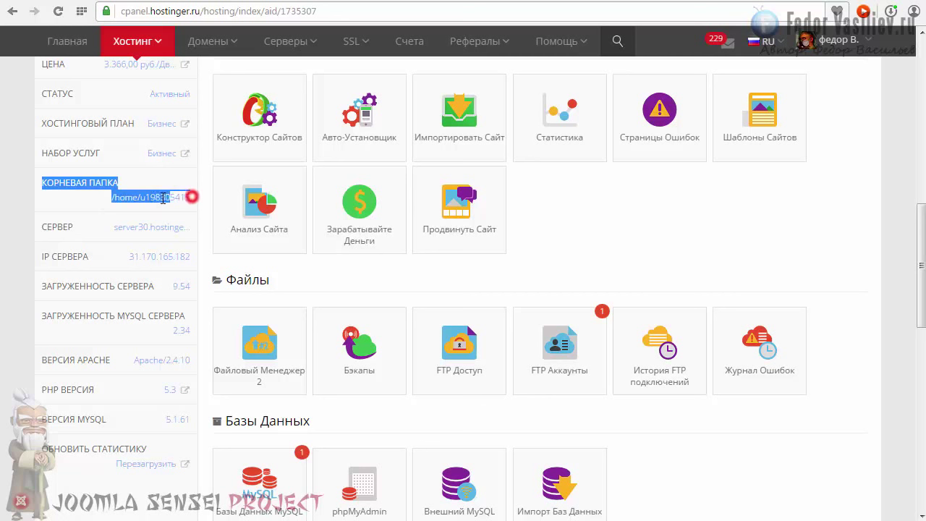
left_click(171, 198)
left_click_drag(168, 198, 123, 195)
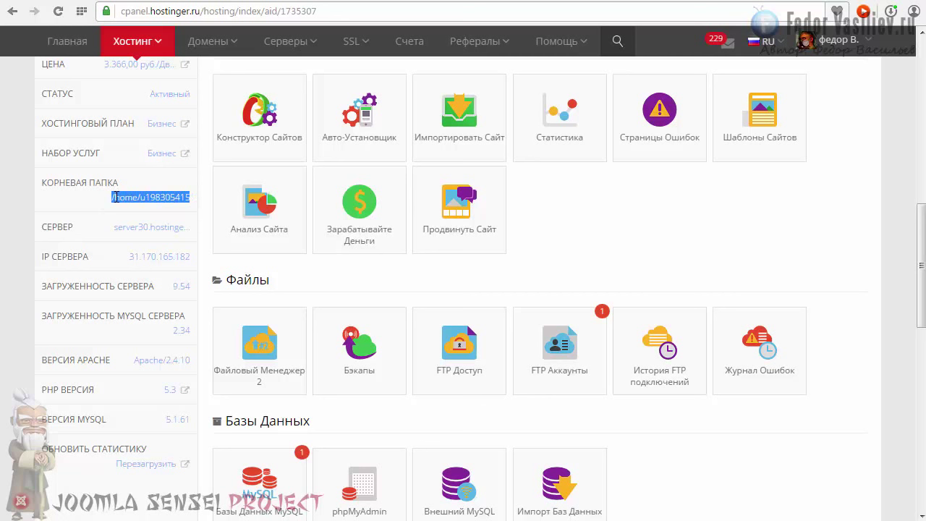
right_click(114, 197)
left_click(141, 242)
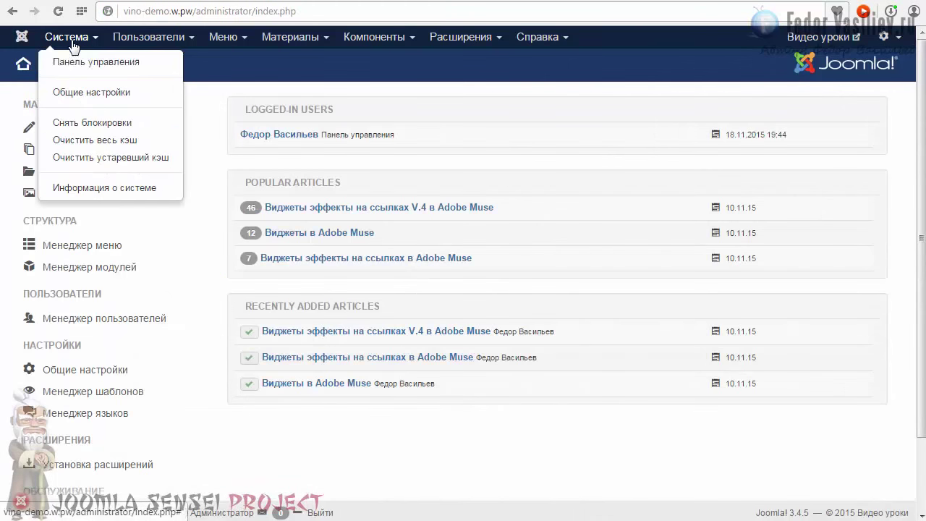
- In the Global Configuration System settings, delete the old J: drive part of the log path, leaving /logs
left_click(79, 92)
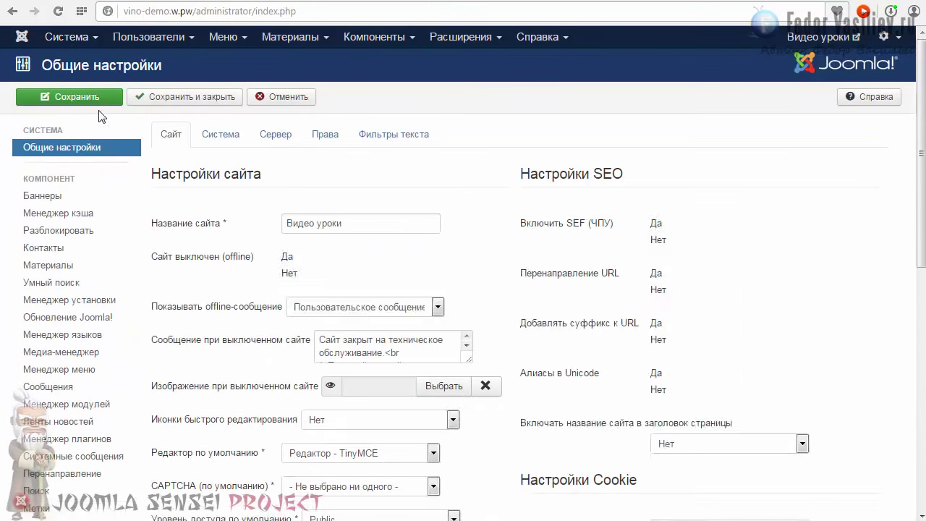
left_click(217, 134)
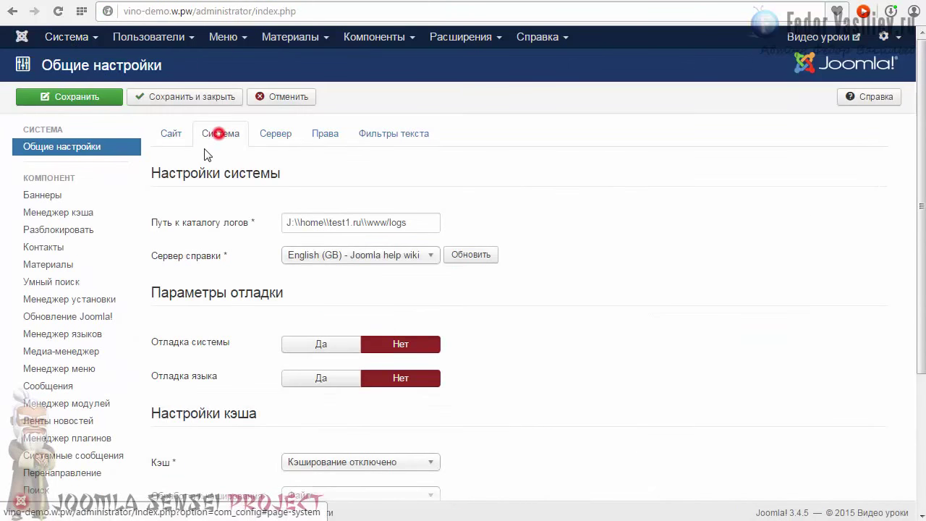
left_click(423, 224)
left_click_drag(387, 222, 296, 224)
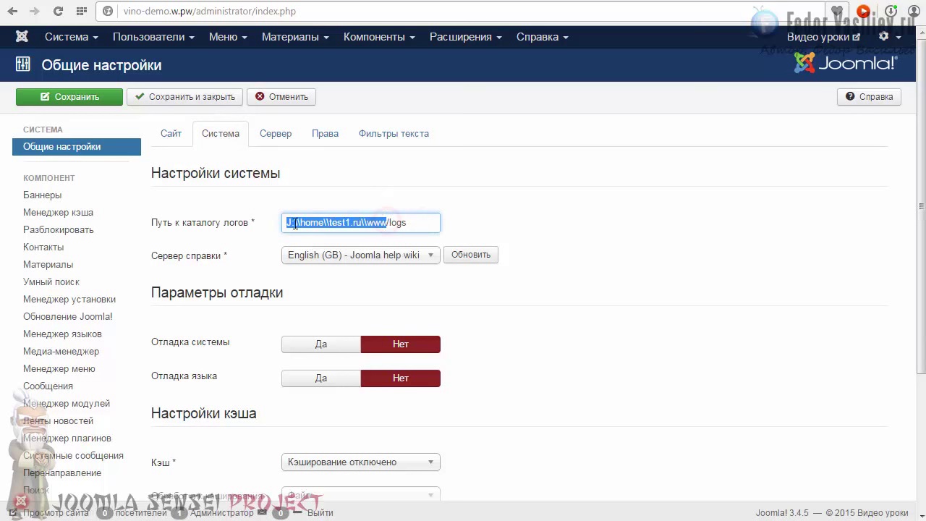
right_click(295, 224)
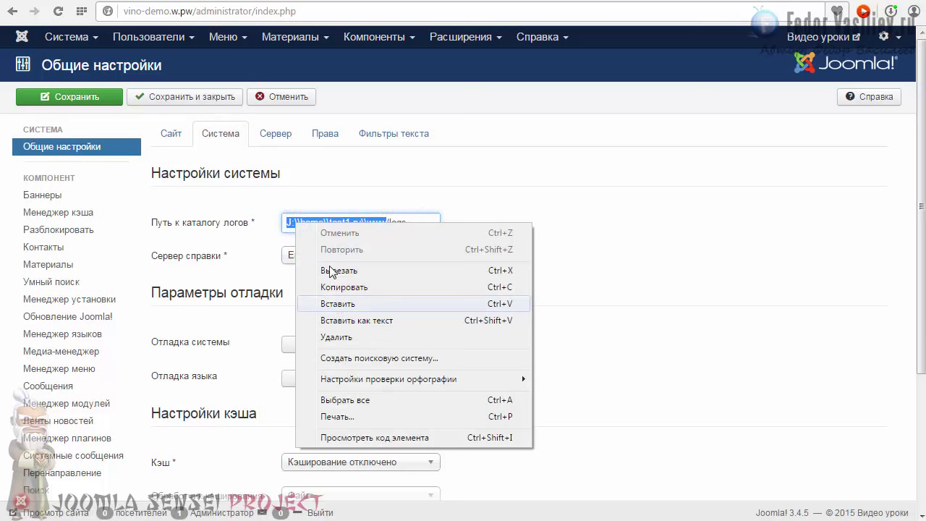
left_click(329, 215)
left_click_drag(385, 219, 290, 225)
key("BackSpace")
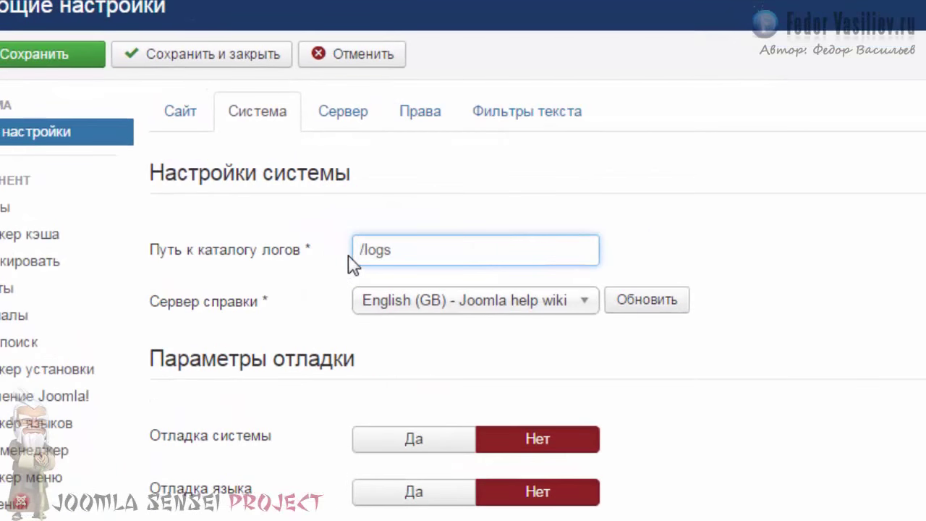
- Paste the hosting root folder and public_html/ before logs, then save the configuration
right_click(356, 250)
left_click(417, 374)
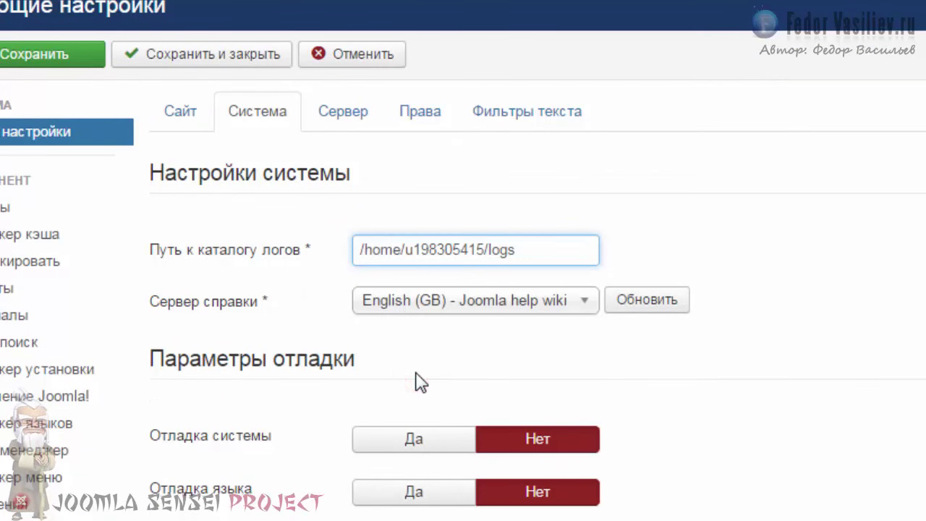
left_click(489, 250)
key("ctrl+v")
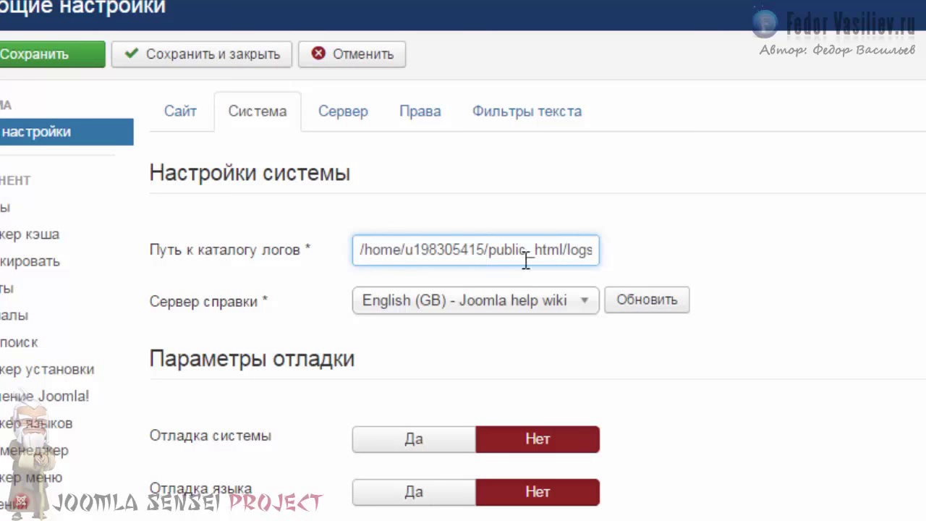
left_click(566, 250)
double_click(571, 250)
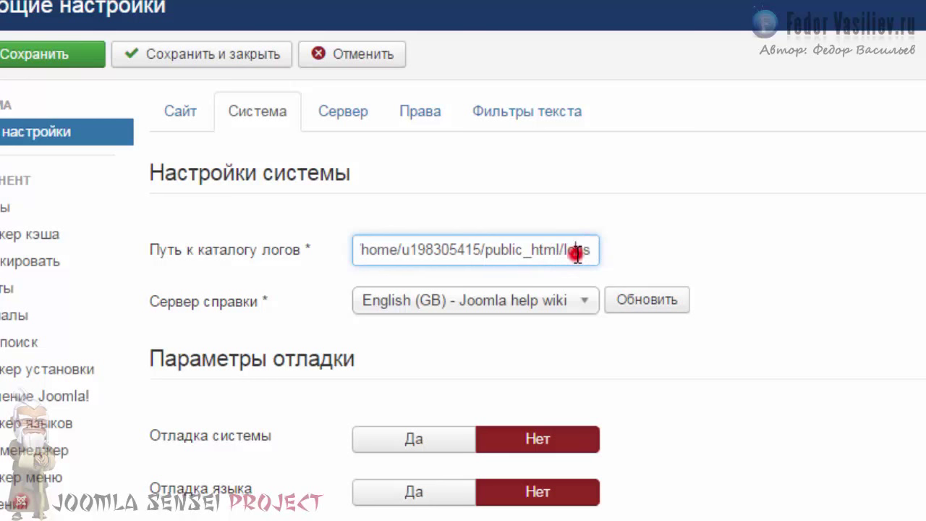
left_click(593, 250)
left_click(76, 58)
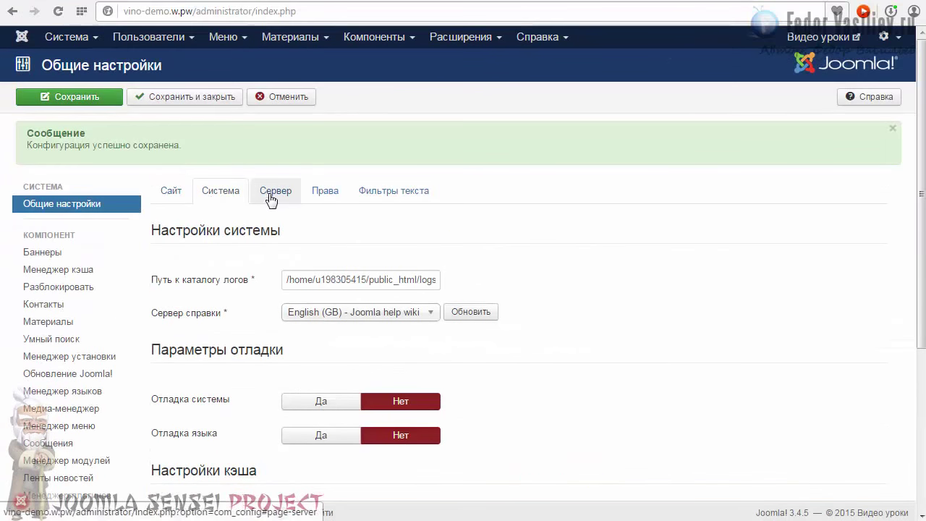
- On the Server settings, replace the old local temp path prefix with the hosting home directory
left_click(268, 192)
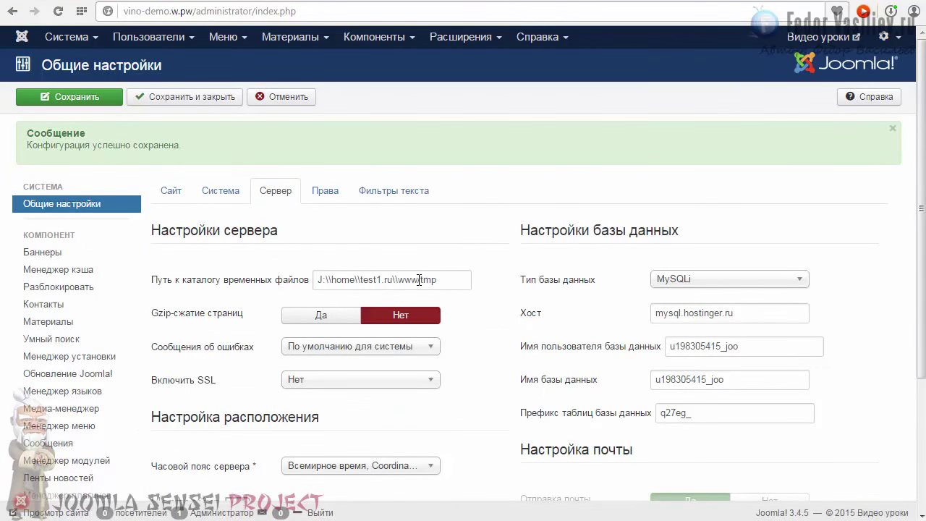
left_click_drag(419, 280, 286, 275)
type("/")
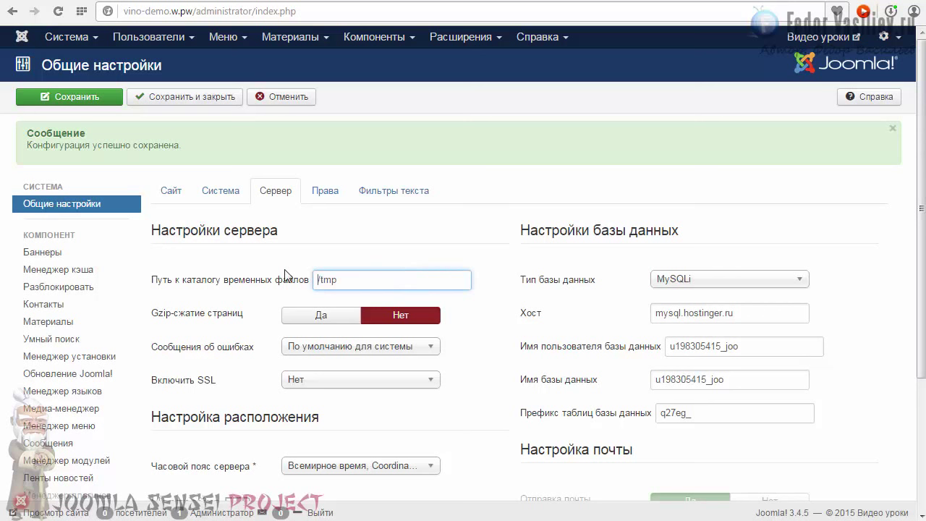
key("ctrl+v")
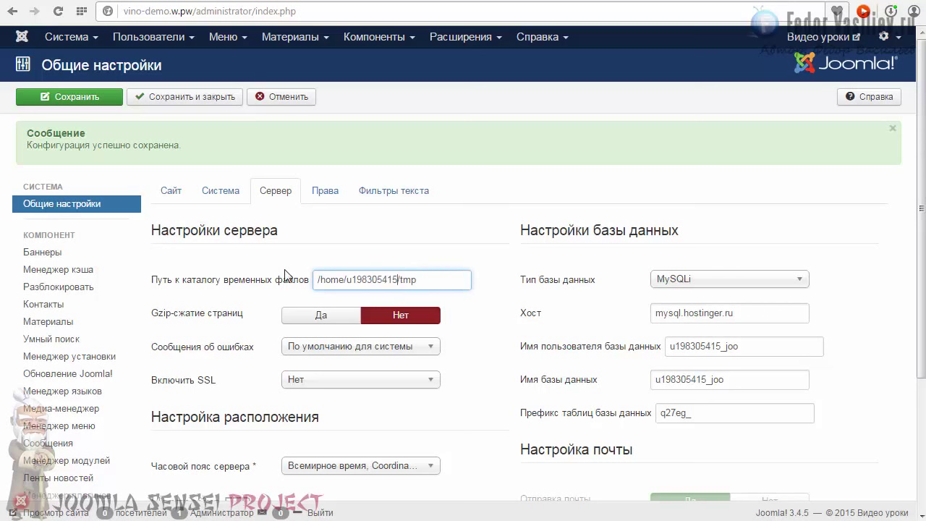
left_click(451, 394)
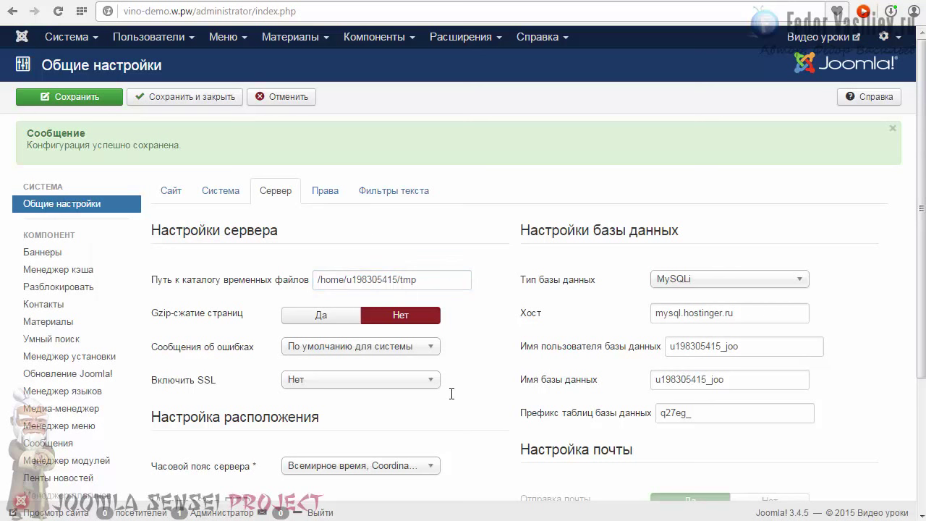
- Insert public_html/ before tmp in the temp path, then Save & Close
left_click(379, 280)
left_click(400, 279)
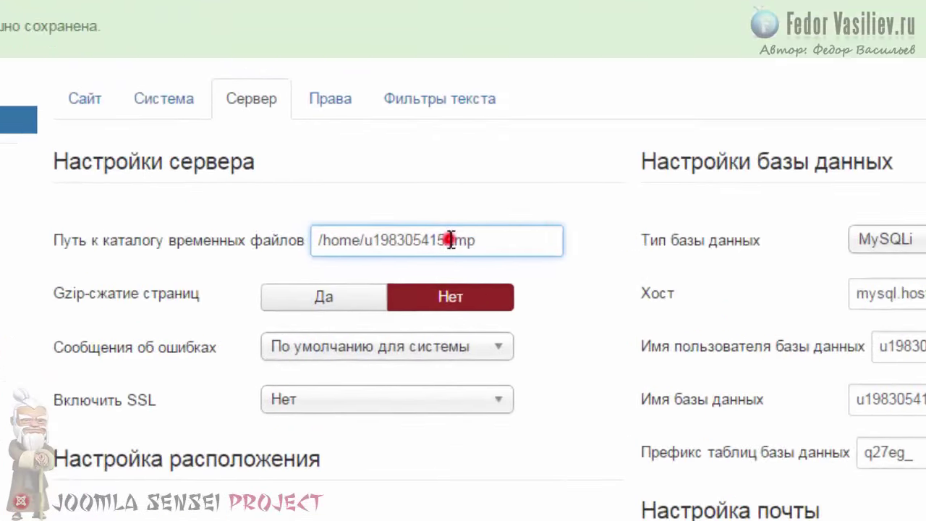
key("ctrl+v")
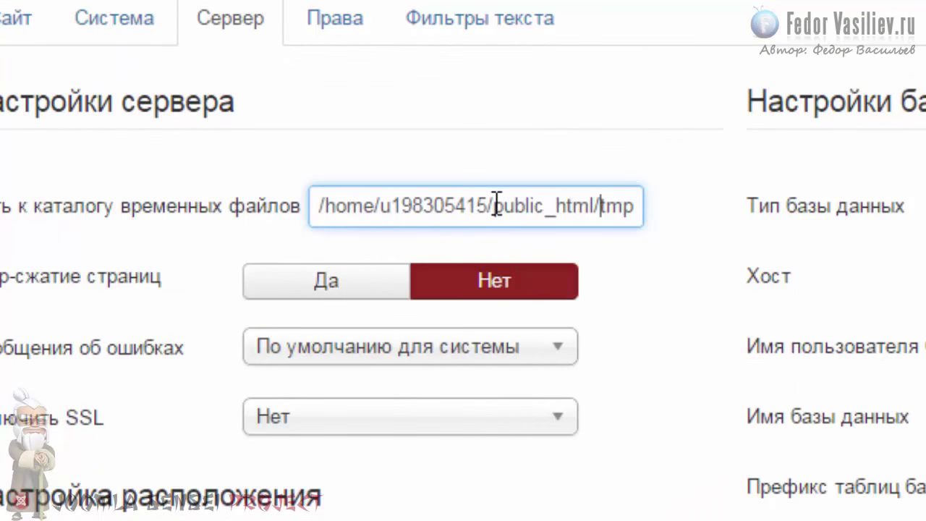
left_click_drag(492, 207, 391, 208)
left_click(443, 206)
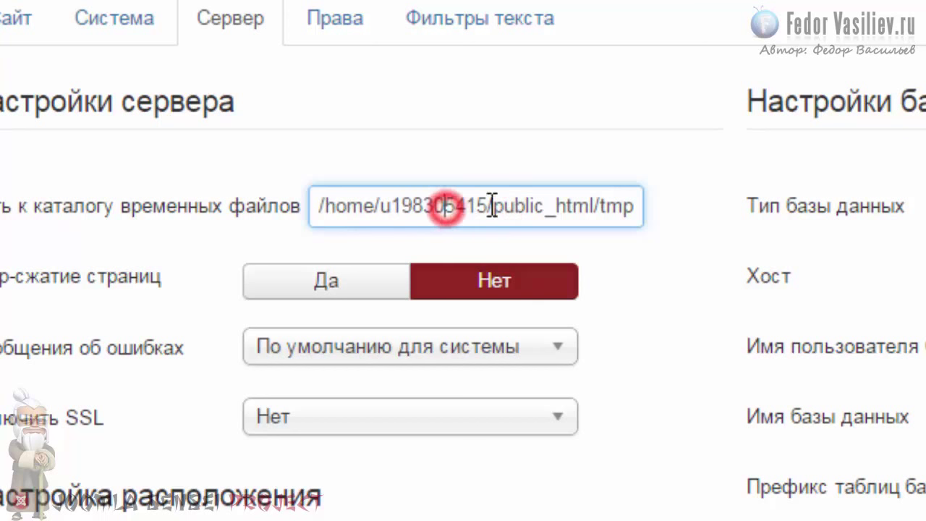
left_click(593, 207)
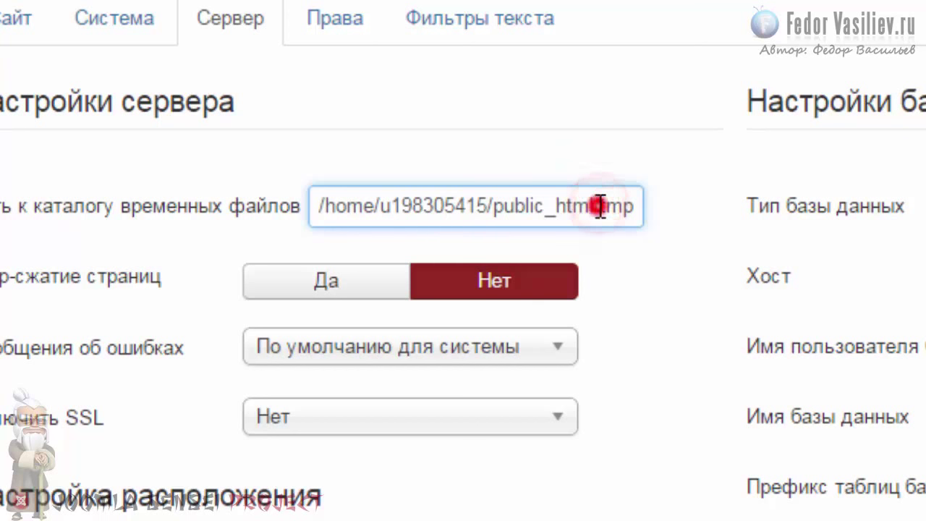
double_click(599, 206)
left_click(677, 208)
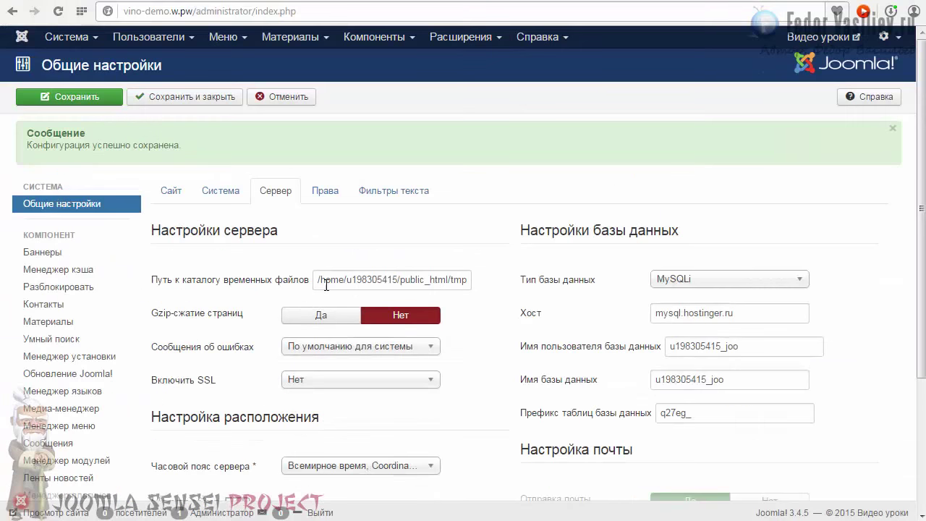
left_click(174, 97)
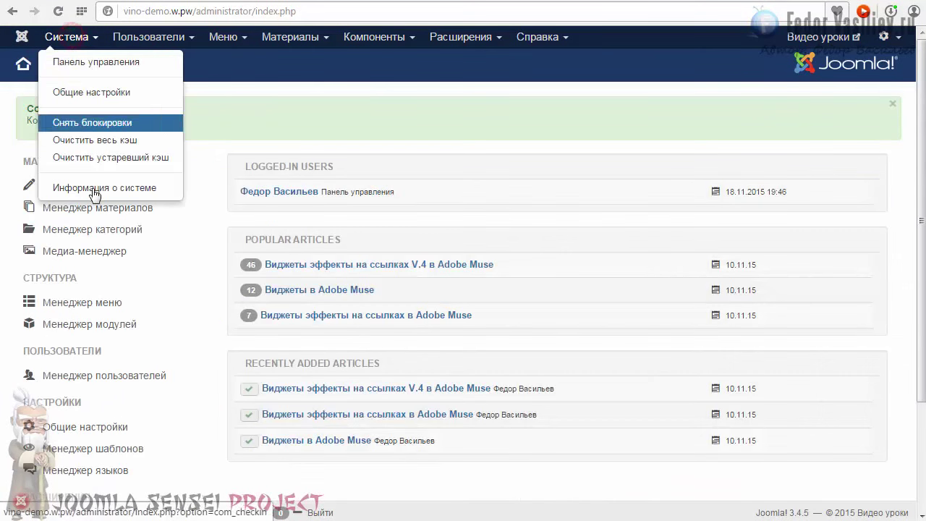
left_click(92, 191)
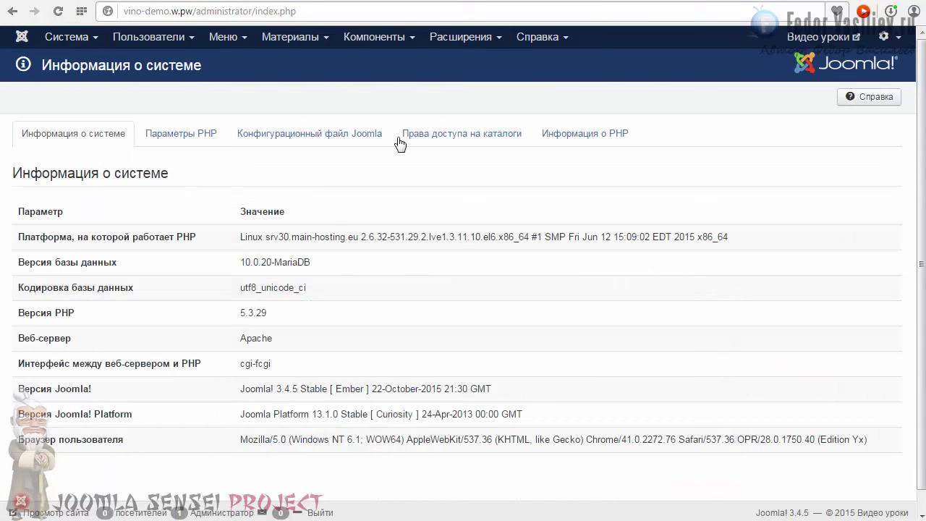
left_click(400, 139)
scroll(347, 222, "down", 10)
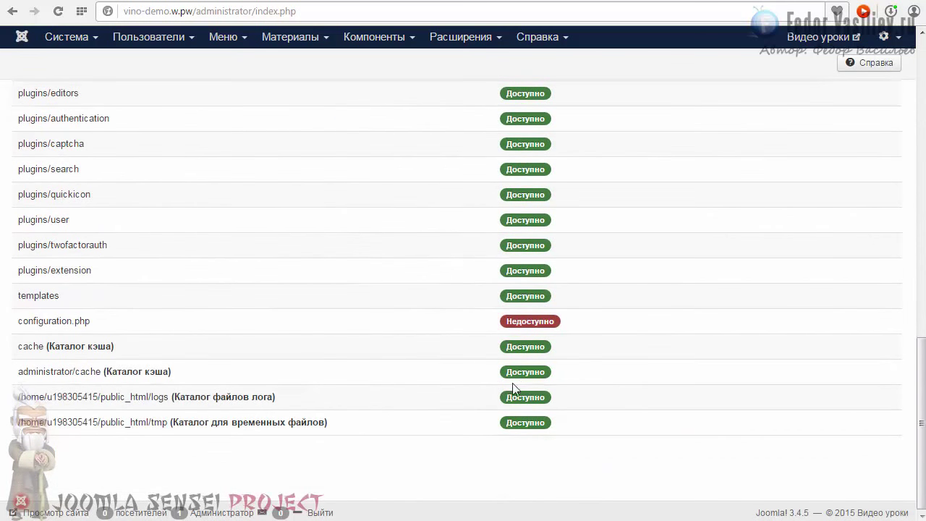
left_click_drag(502, 425, 528, 434)
left_click(515, 424)
left_click_drag(167, 422, 19, 421)
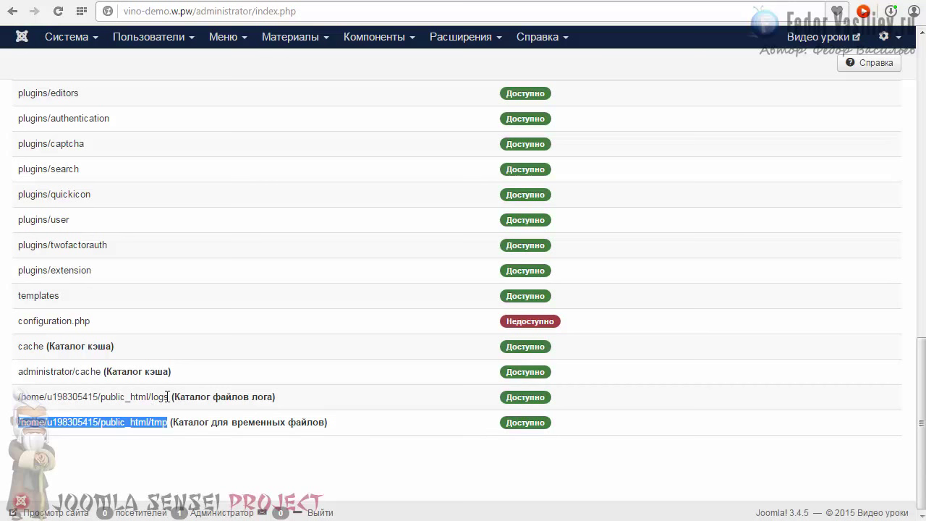
left_click_drag(168, 397, 18, 396)
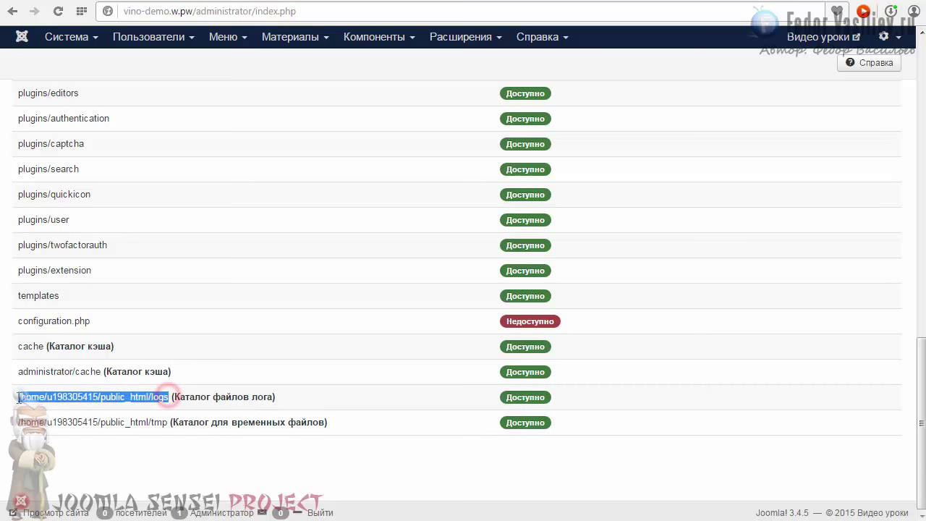
left_click(75, 394)
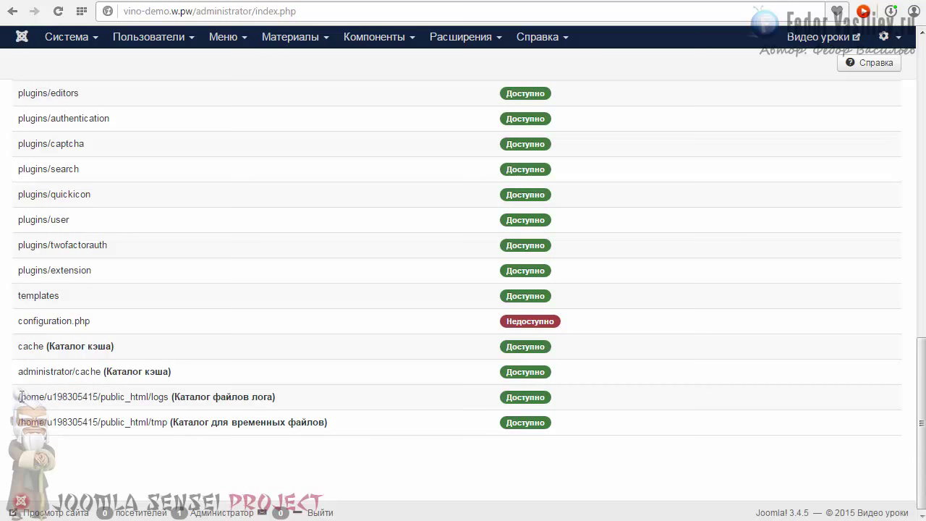
left_click_drag(100, 396, 47, 397)
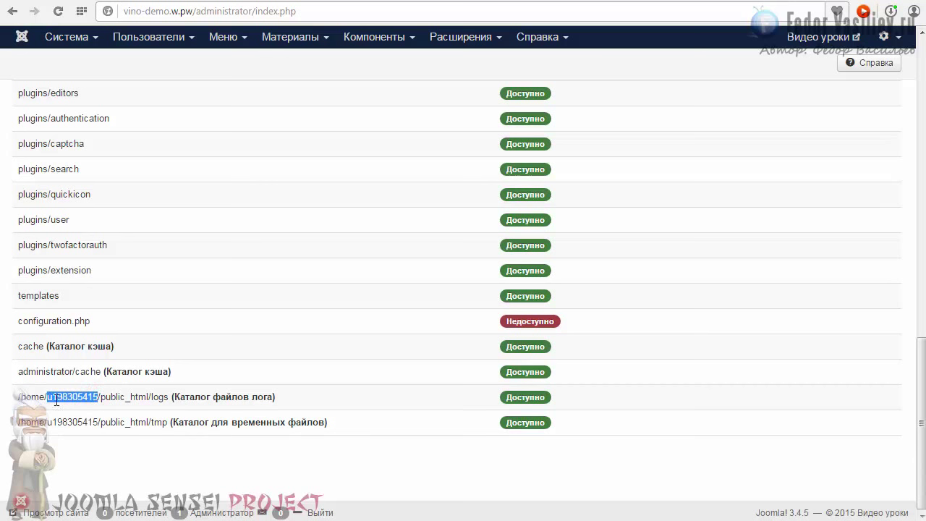
left_click_drag(139, 396, 18, 396)
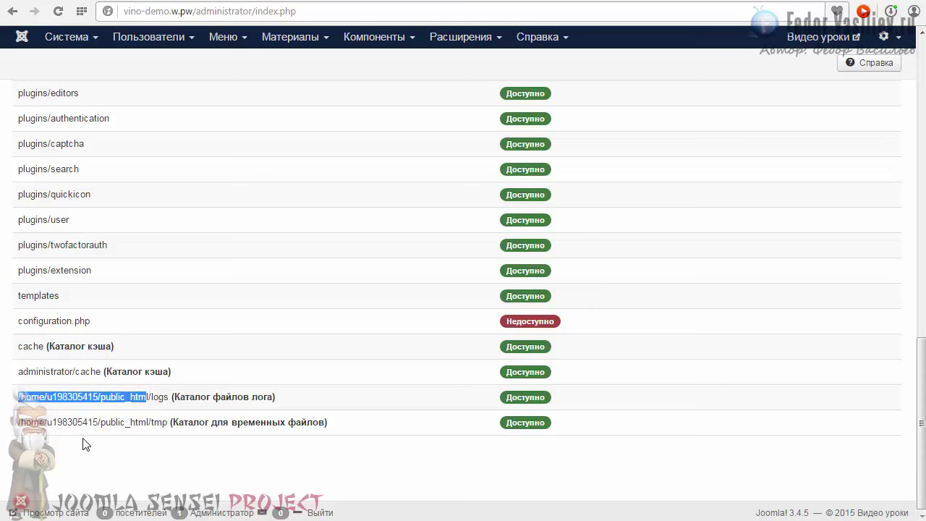
left_click(87, 422)
scroll(213, 412, "up", 15)
left_click(81, 144)
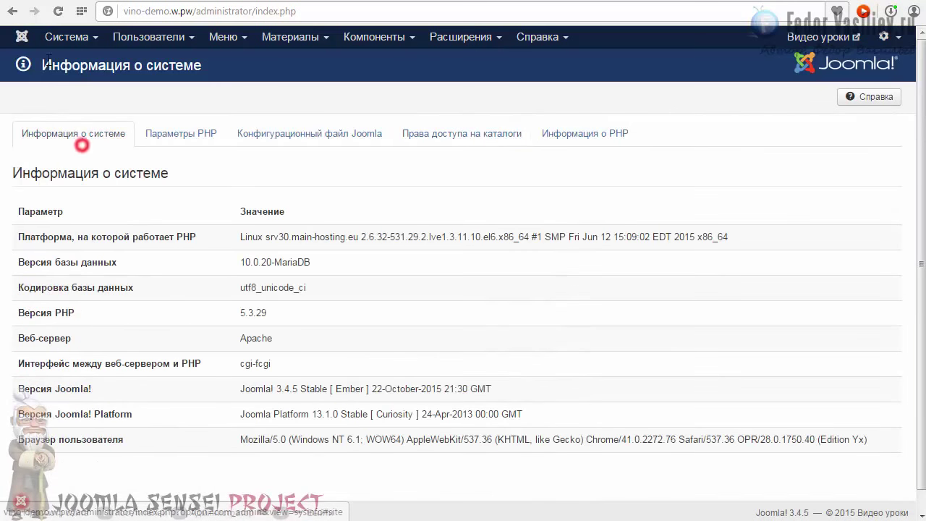
left_click(64, 38)
left_click(72, 62)
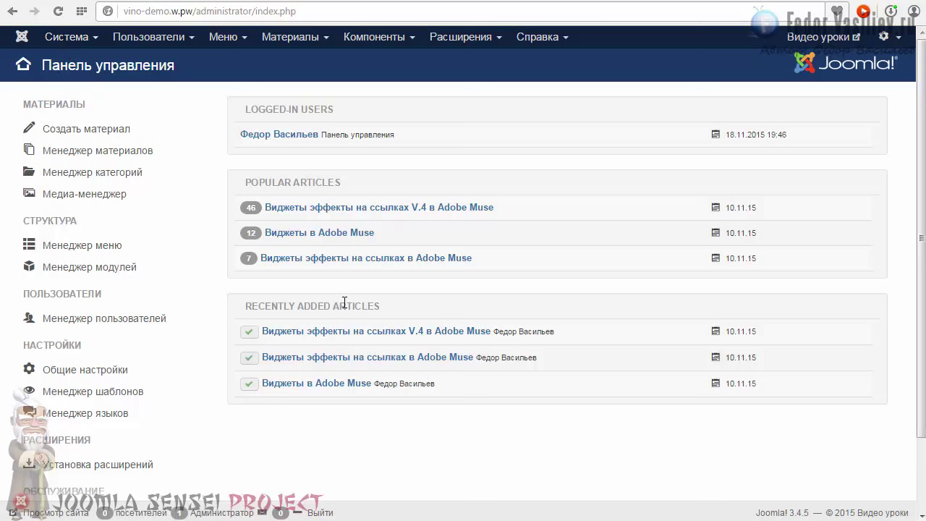
left_click(147, 12)
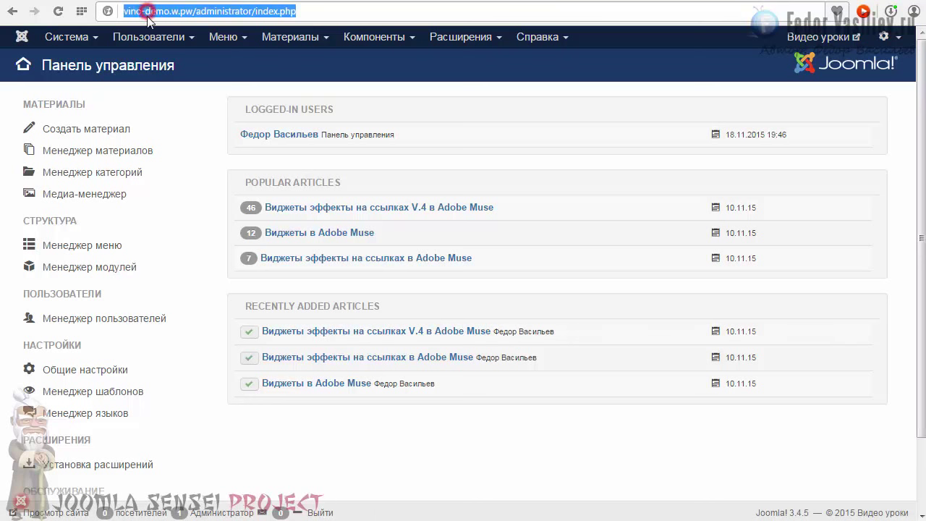
left_click(147, 12)
left_click(195, 11)
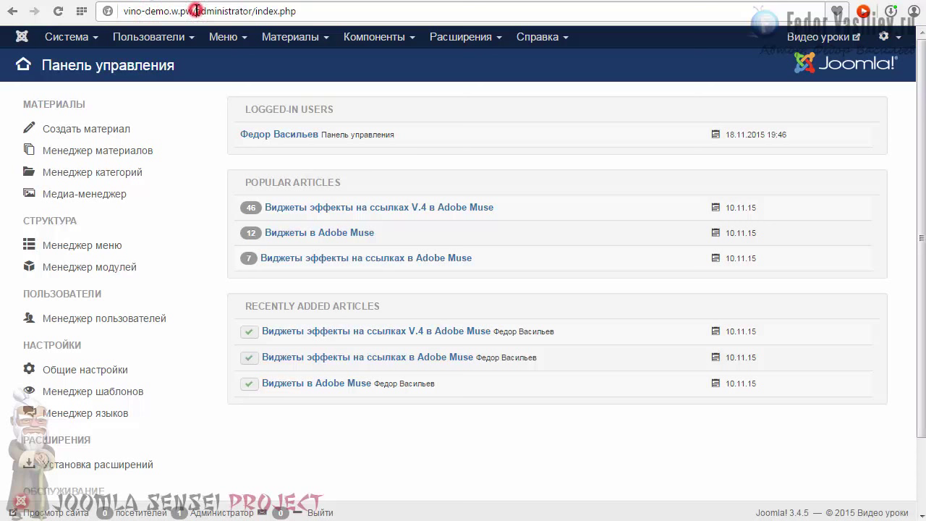
left_click_drag(196, 10, 106, 12)
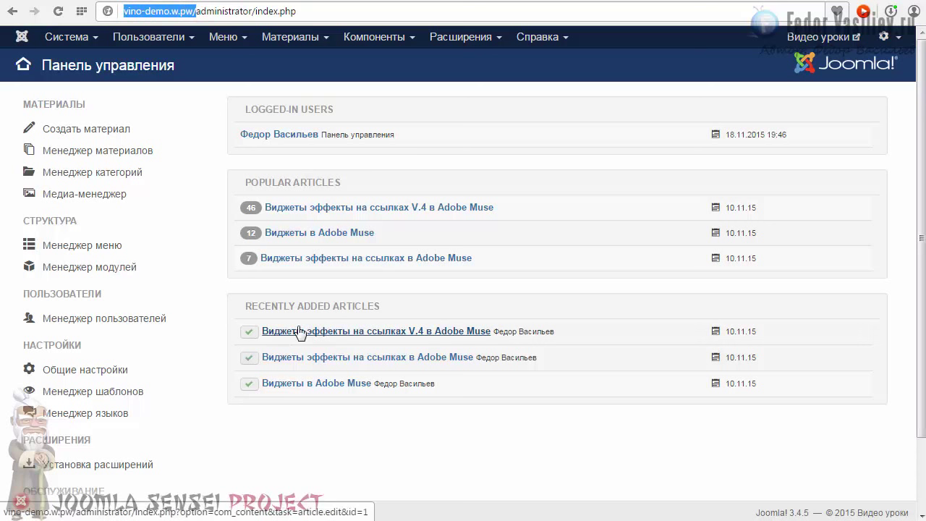